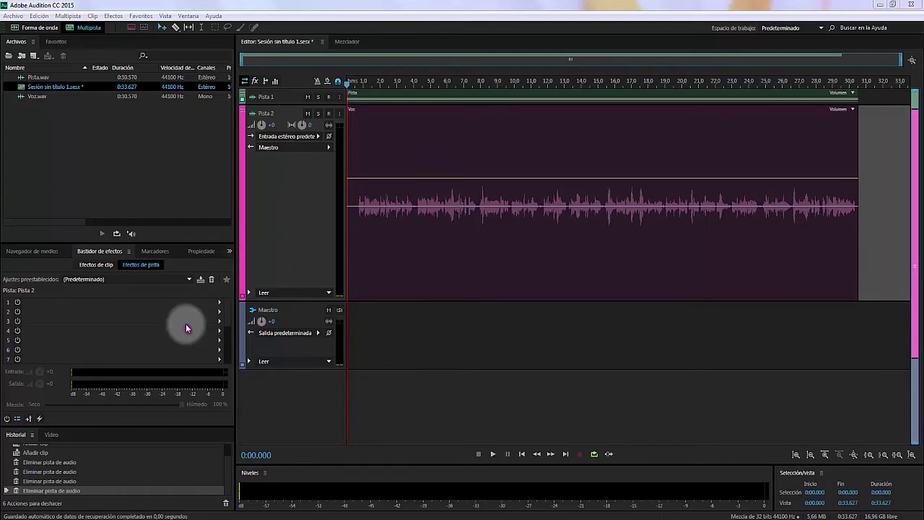
Add the VST3 dynamics effect FabFilter Pro-C to the first effects slot of Pista 2 and reposition its window over the session.
click(222, 306)
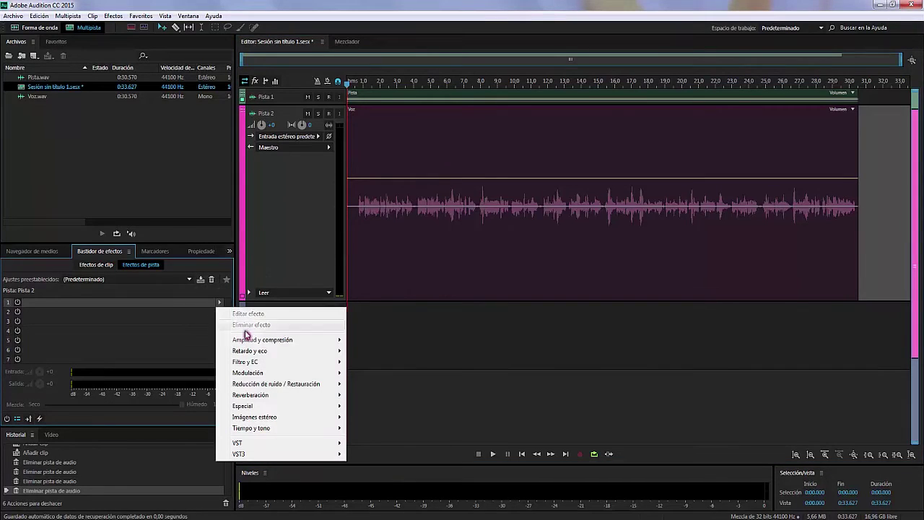
mouse_move(296, 345)
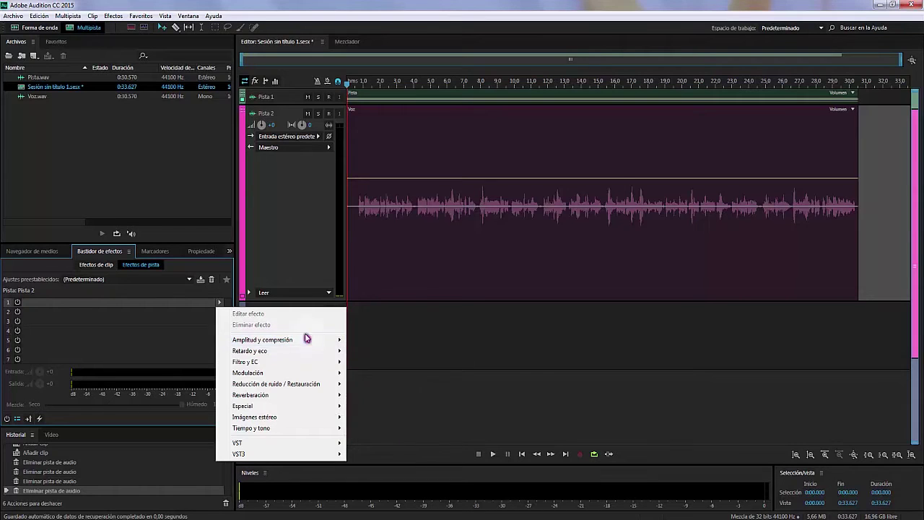
mouse_move(304, 453)
mouse_move(373, 453)
mouse_move(423, 454)
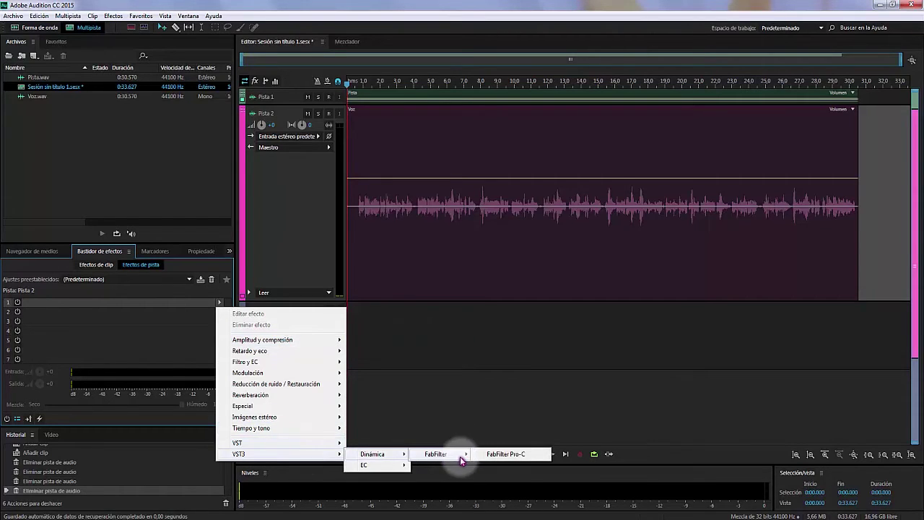
click(513, 454)
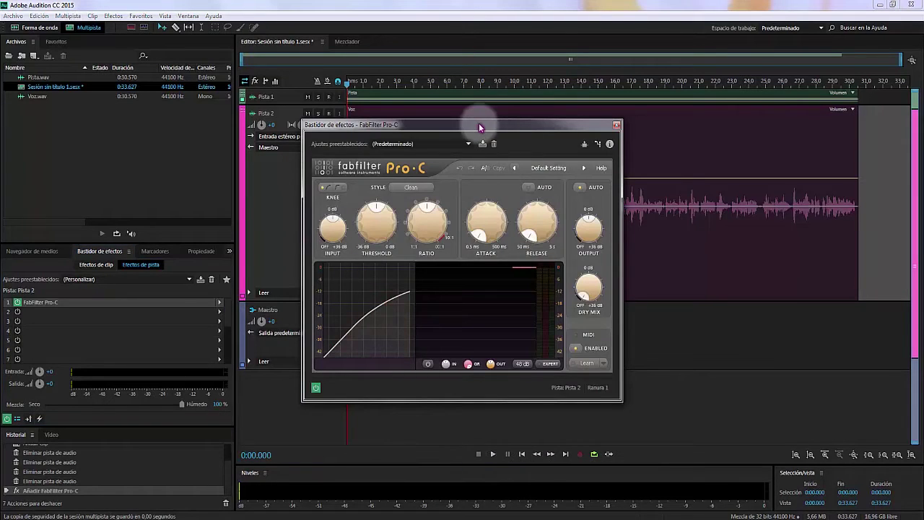
drag(479, 127, 288, 116)
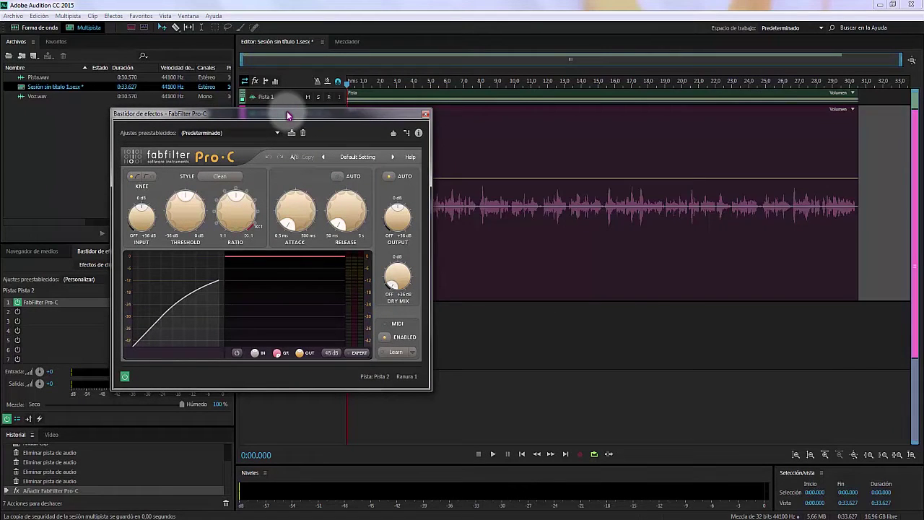
drag(287, 116, 438, 135)
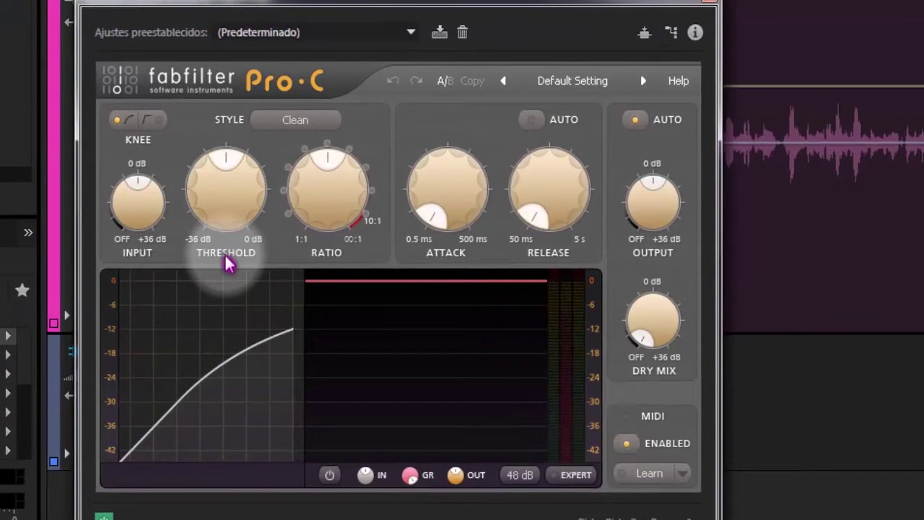
Check the compressor's threshold setting and try the ratio at its extremes of 1:1 and 100:1.
mouse_move(221, 223)
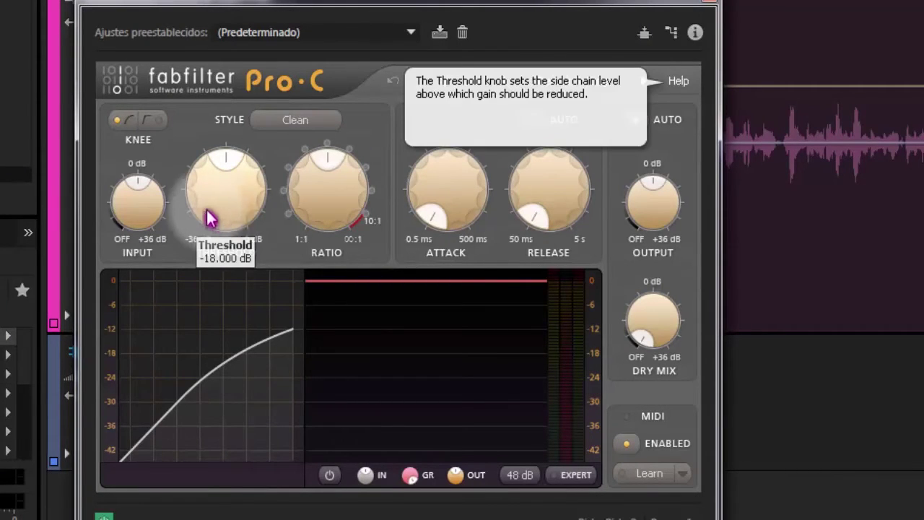
mouse_move(206, 203)
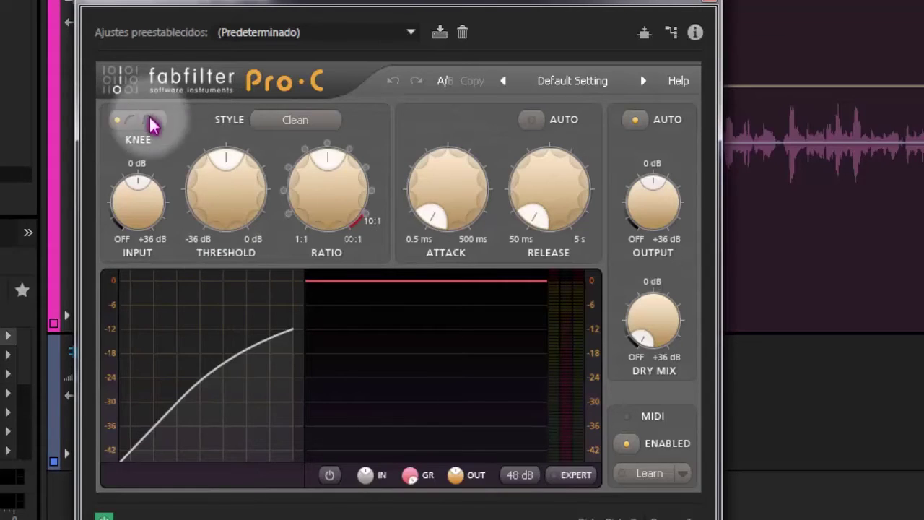
mouse_move(251, 201)
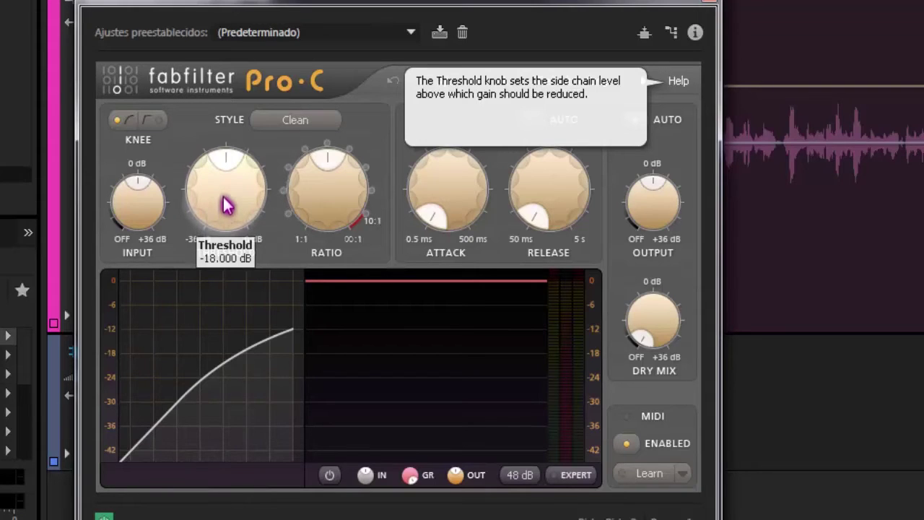
mouse_move(324, 209)
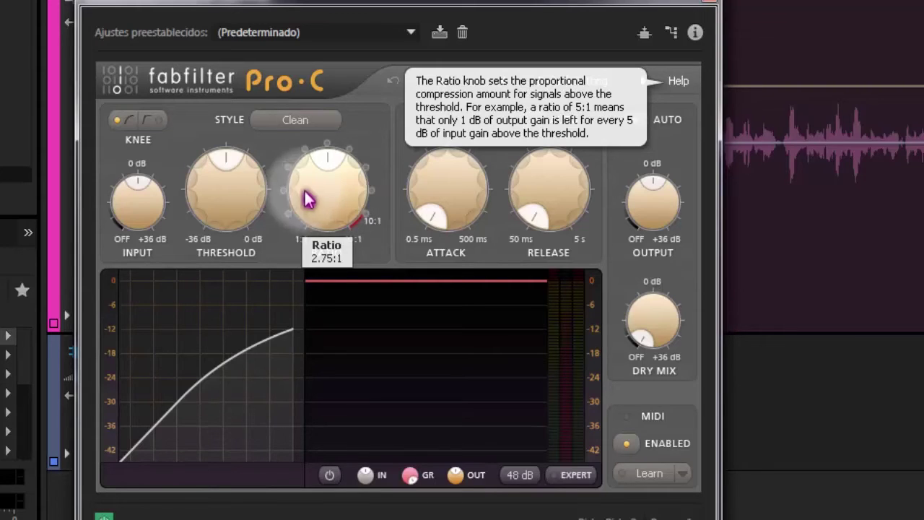
drag(306, 198, 343, 339)
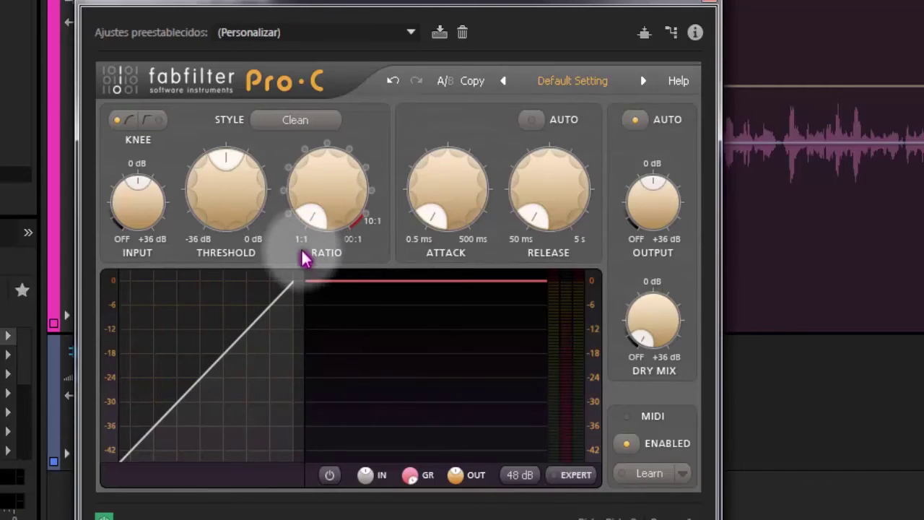
drag(326, 156, 273, 298)
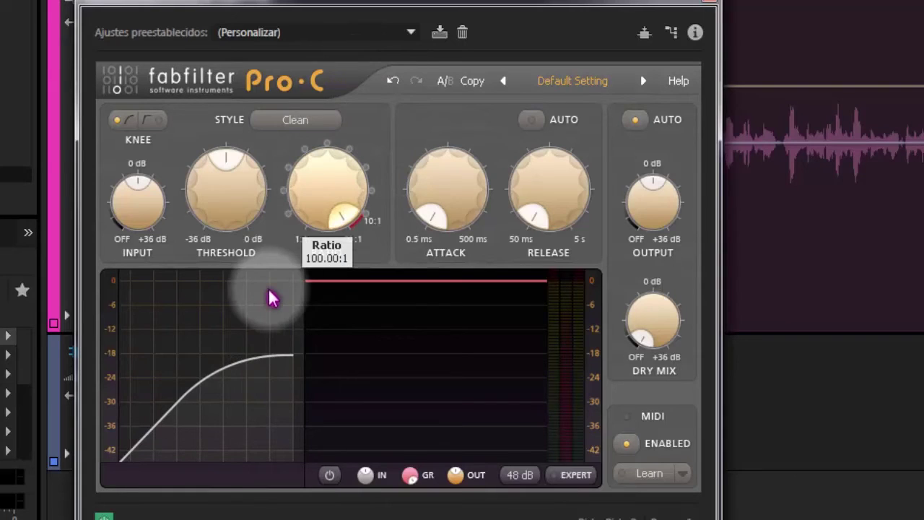
Try moderate compression ratios of about 1.92:1, 4:1 and 5.7:1, leaving the ratio slightly below the middle of its range.
mouse_move(324, 180)
mouse_down()
mouse_move(315, 287)
mouse_move(327, 328)
mouse_move(348, 190)
mouse_move(320, 203)
mouse_move(320, 180)
mouse_move(323, 190)
mouse_up()
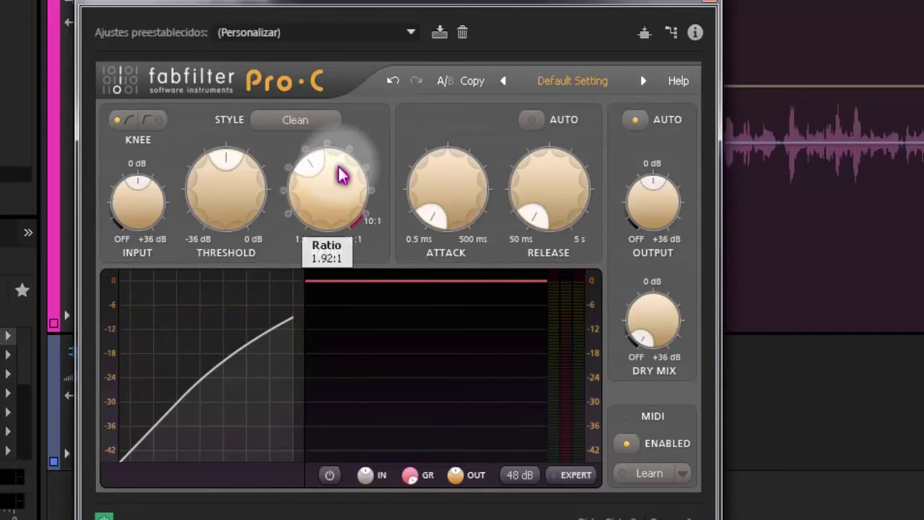
drag(340, 173, 337, 140)
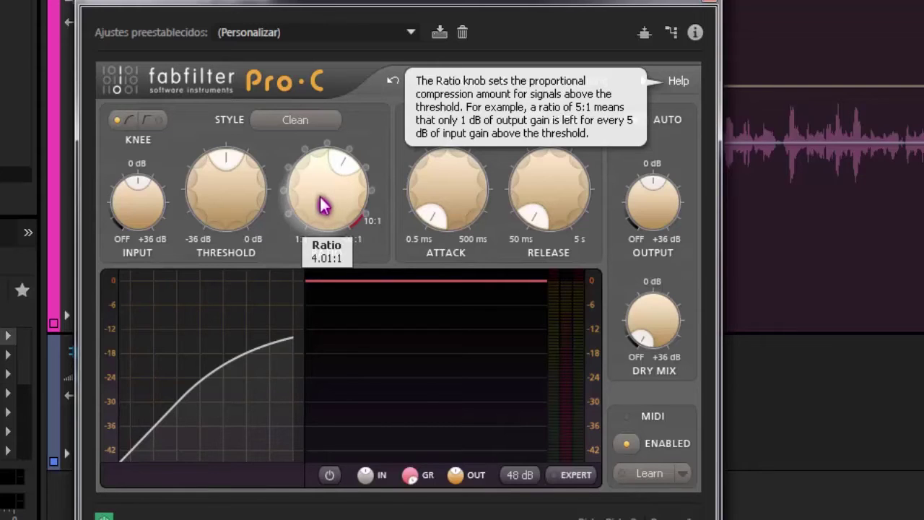
drag(320, 212, 317, 176)
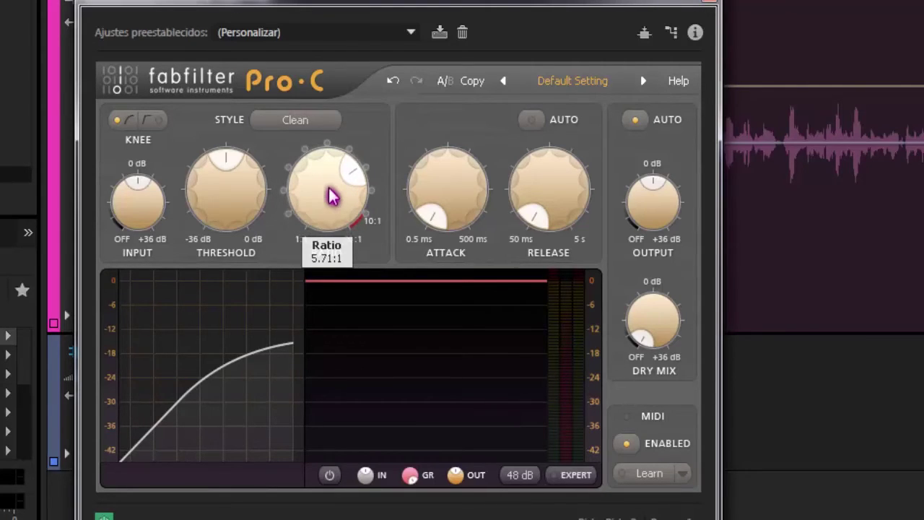
drag(332, 195, 324, 253)
Inspect the attack and release times, and try the automatic release mode before returning to manual release.
mouse_move(437, 147)
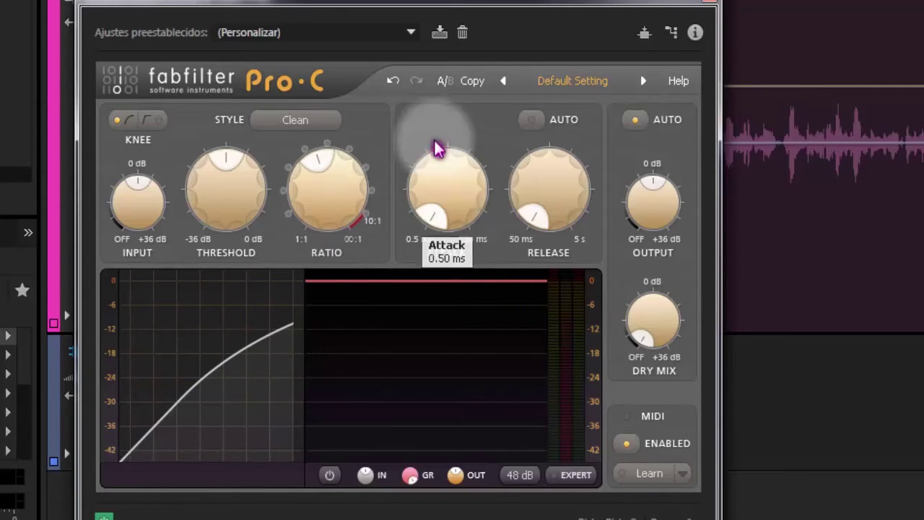
mouse_move(448, 218)
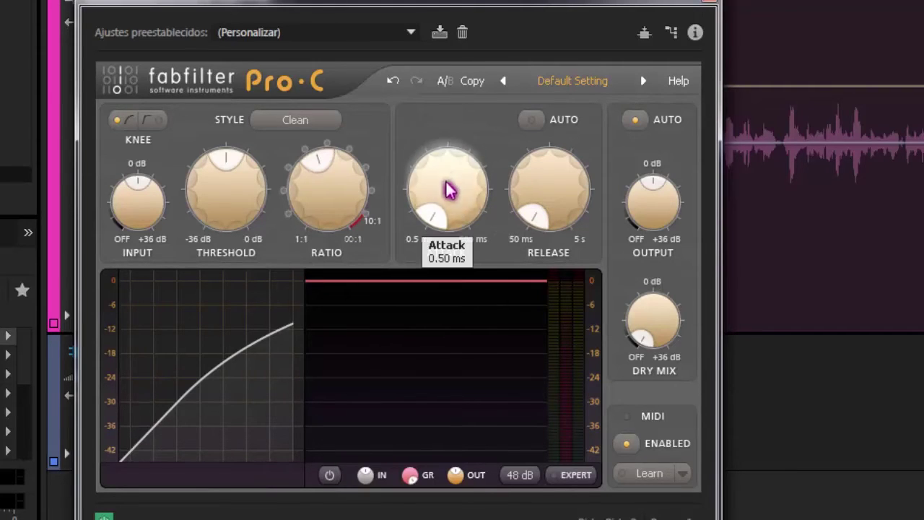
mouse_move(564, 223)
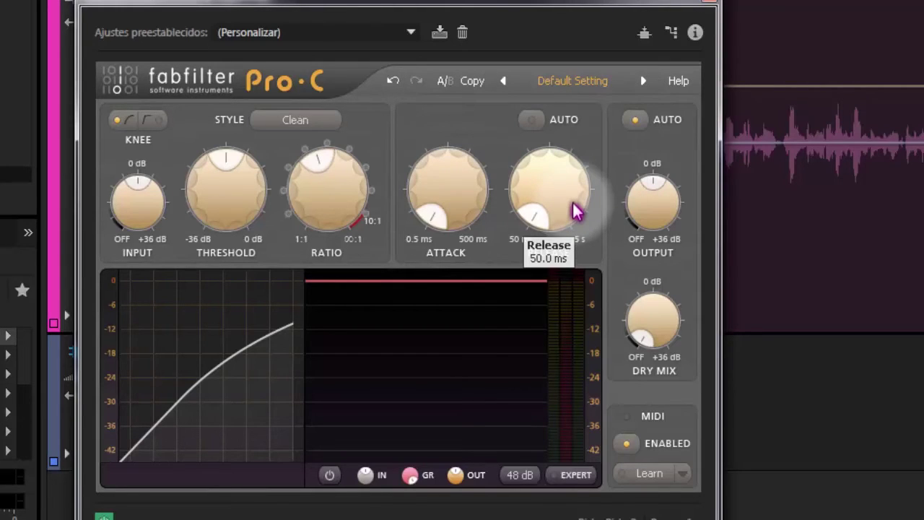
mouse_move(576, 210)
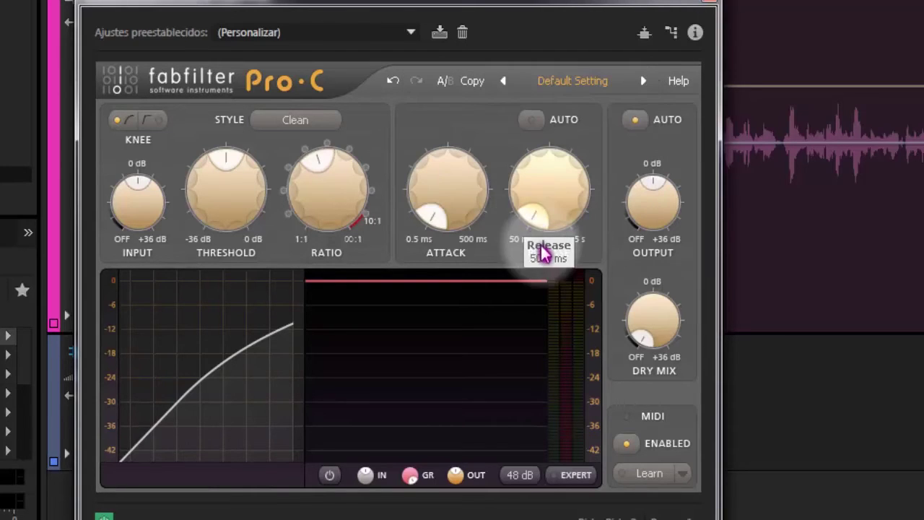
mouse_move(547, 221)
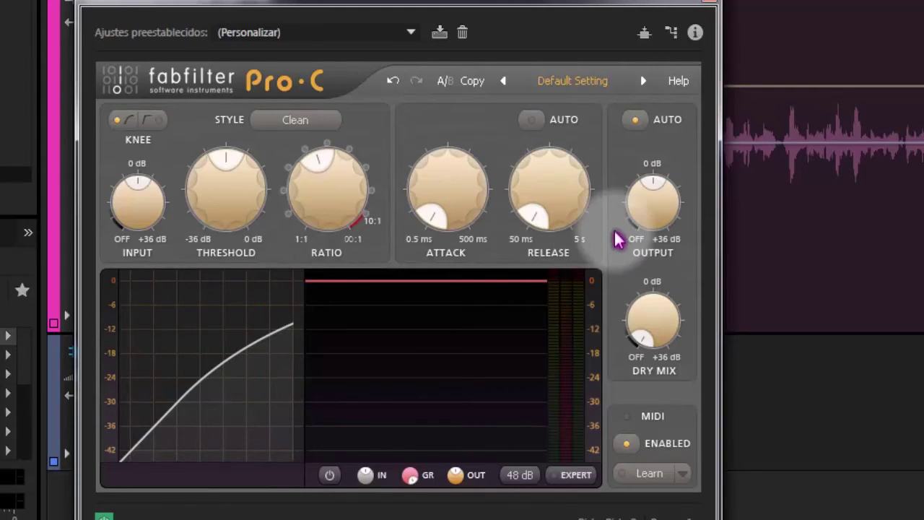
click(532, 121)
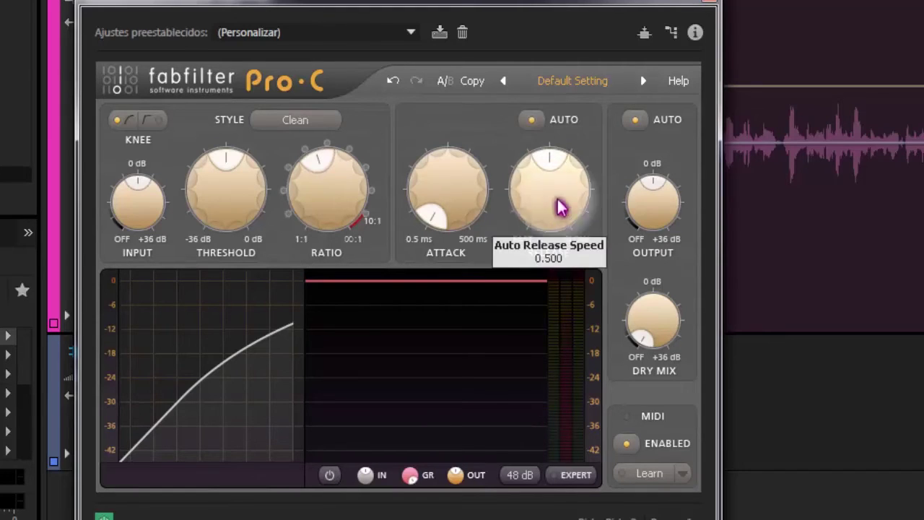
mouse_move(449, 221)
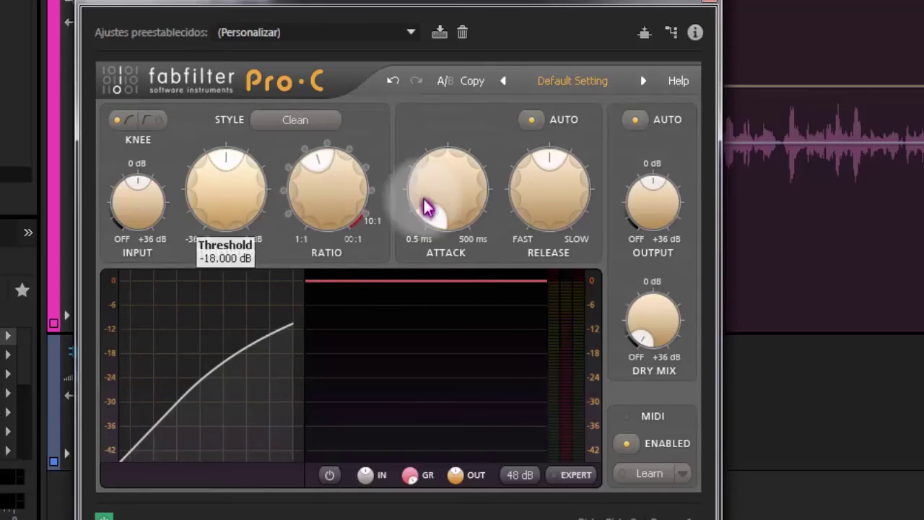
click(531, 124)
mouse_move(534, 209)
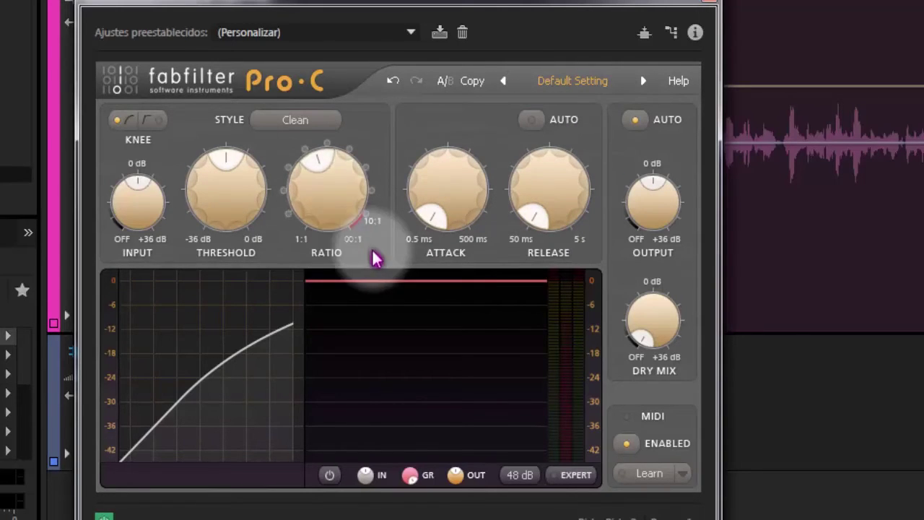
Try the hard knee on the compression curve and switch back to the soft knee.
mouse_move(151, 130)
mouse_down()
mouse_move(120, 124)
mouse_move(120, 142)
mouse_move(136, 126)
mouse_move(118, 128)
mouse_move(128, 137)
mouse_move(122, 128)
mouse_move(156, 128)
mouse_up()
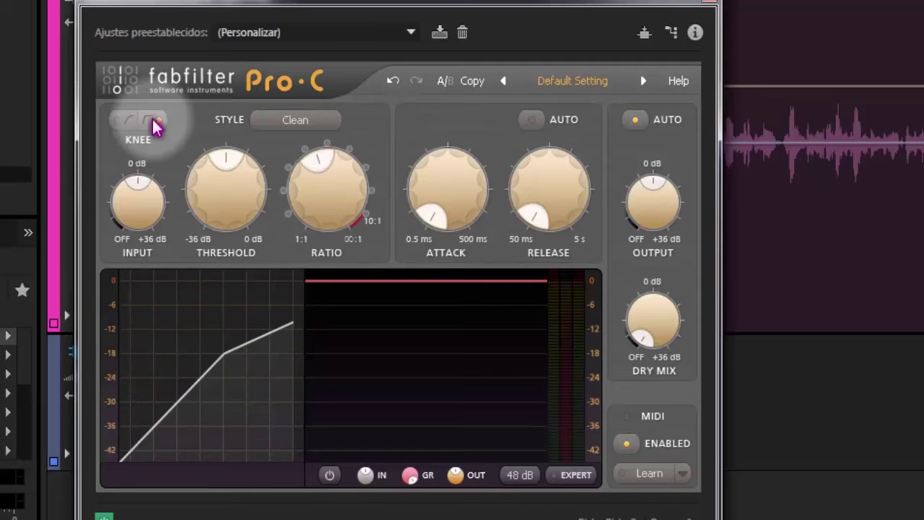
drag(155, 128, 134, 130)
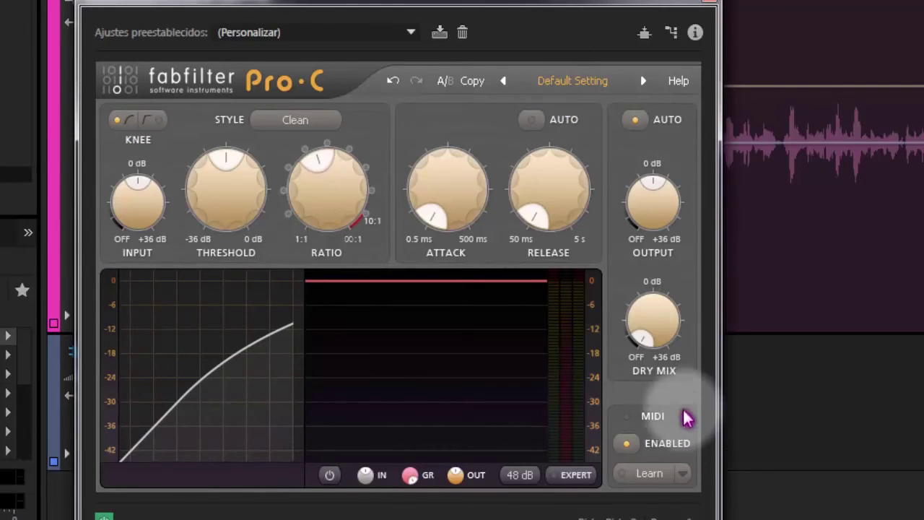
Turn off the compressor's automatic output gain and set the output level just below 0 dB.
mouse_move(651, 208)
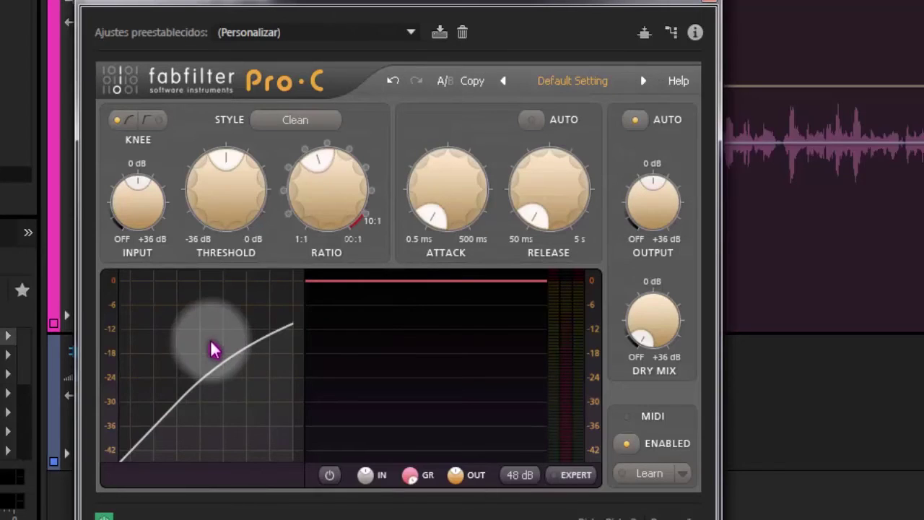
mouse_move(247, 333)
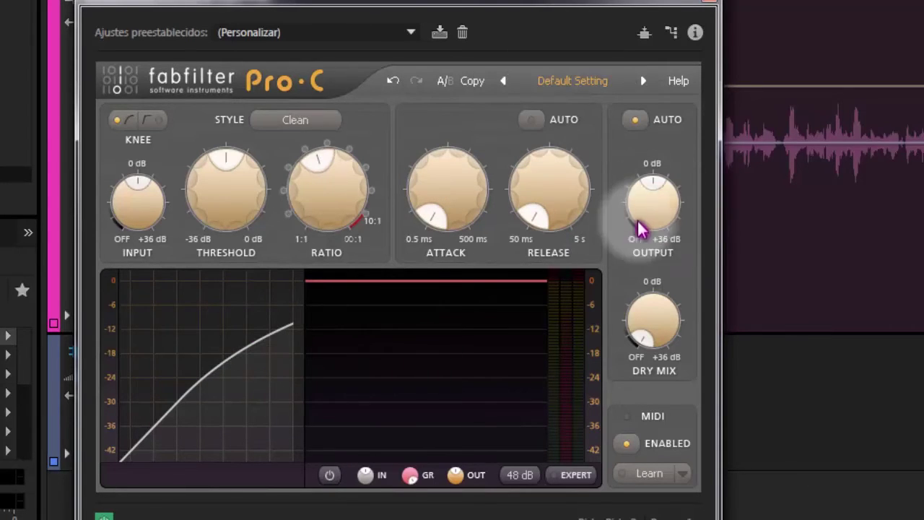
mouse_move(643, 214)
mouse_down()
mouse_move(640, 189)
mouse_move(643, 225)
mouse_up()
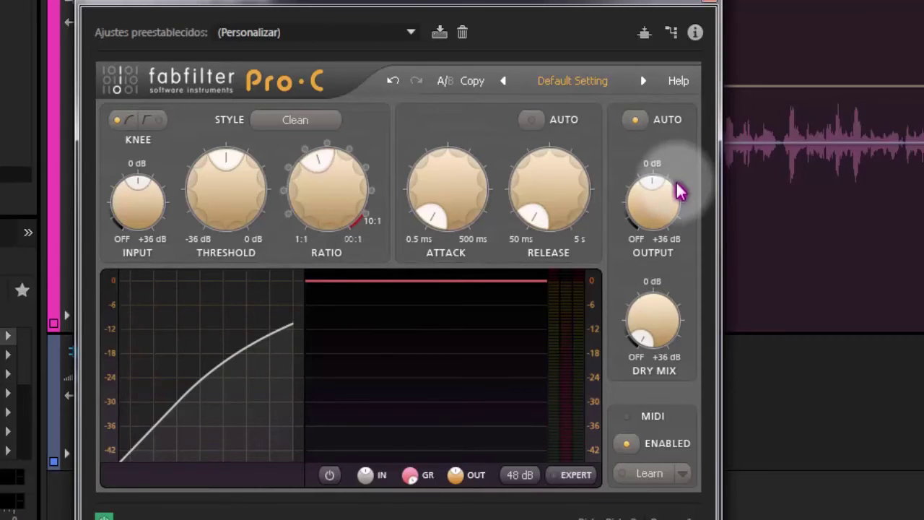
click(633, 121)
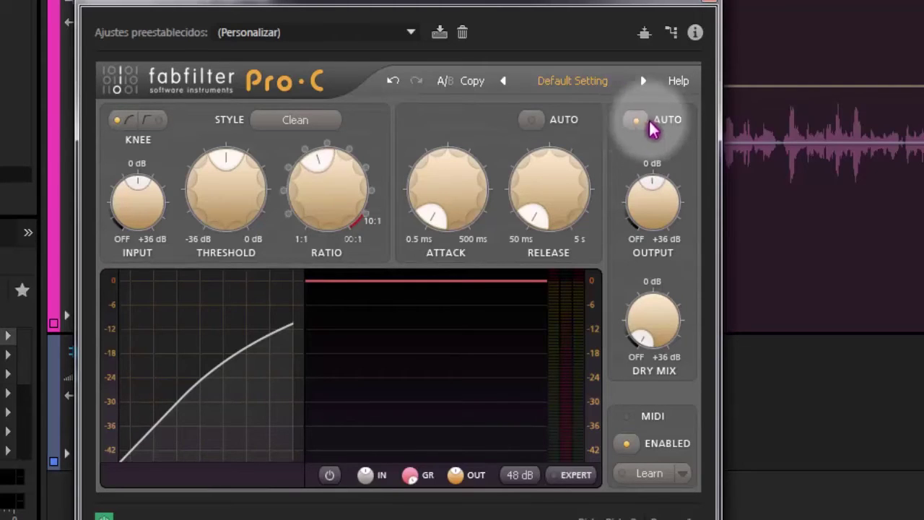
mouse_move(645, 203)
mouse_down()
mouse_move(640, 175)
mouse_move(643, 206)
mouse_up()
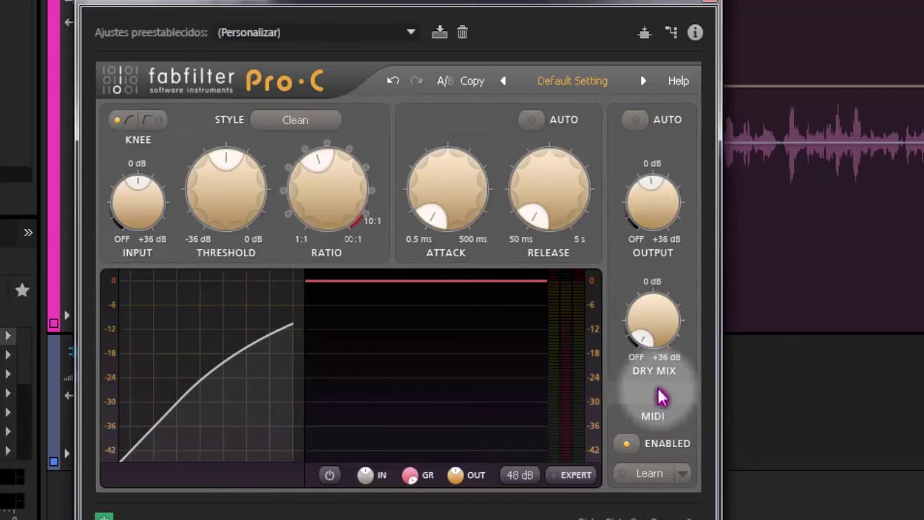
Try raising the dry mix level and return it to off.
mouse_move(647, 339)
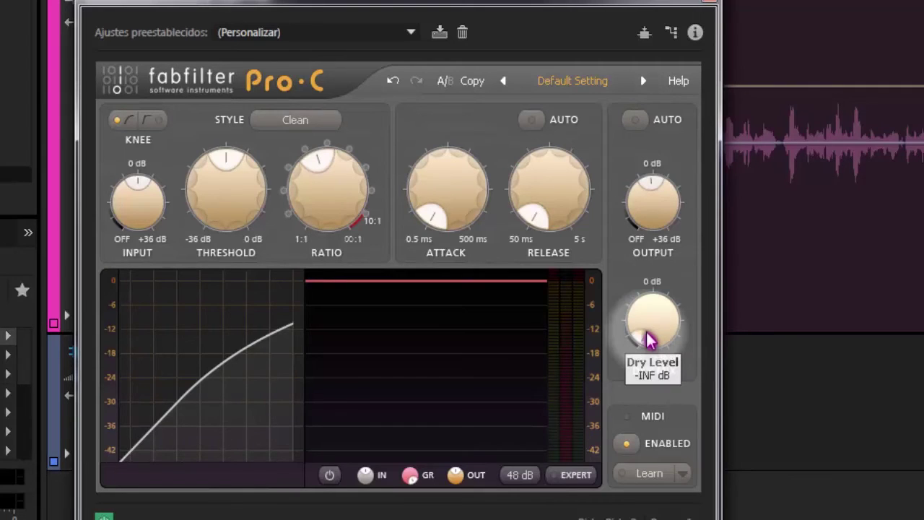
drag(647, 335, 650, 160)
drag(652, 310, 623, 505)
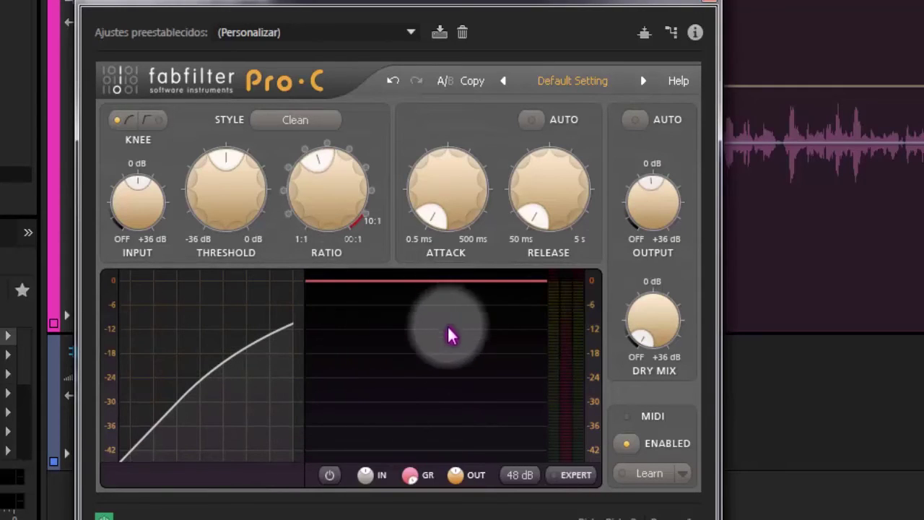
Show the compressor's expert side chain controls and hide them again.
mouse_move(464, 364)
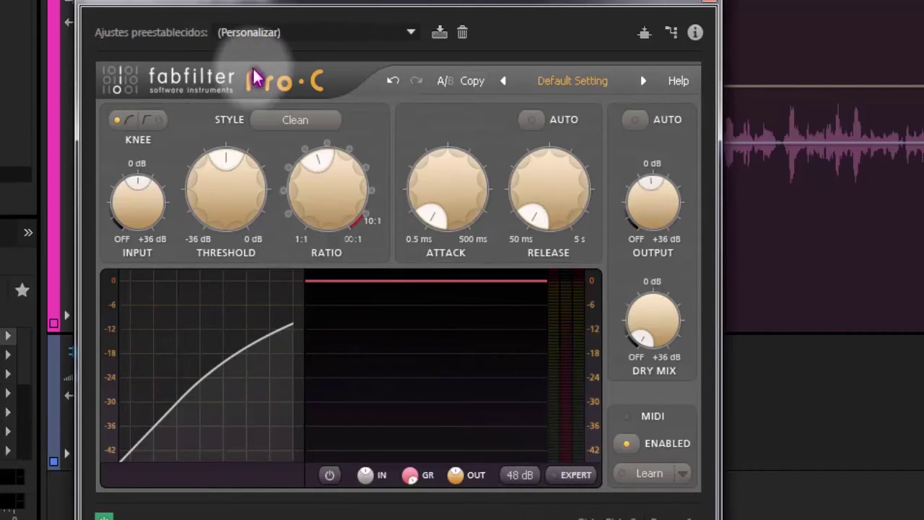
click(574, 475)
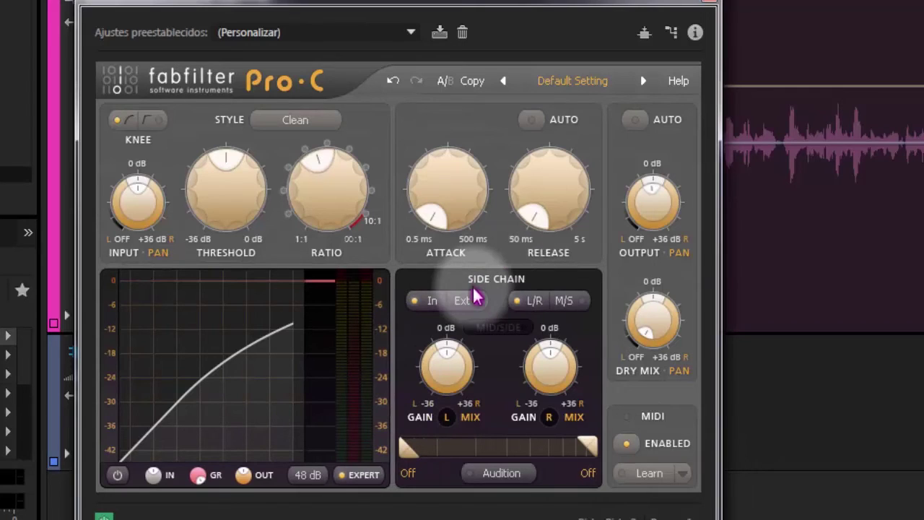
click(361, 477)
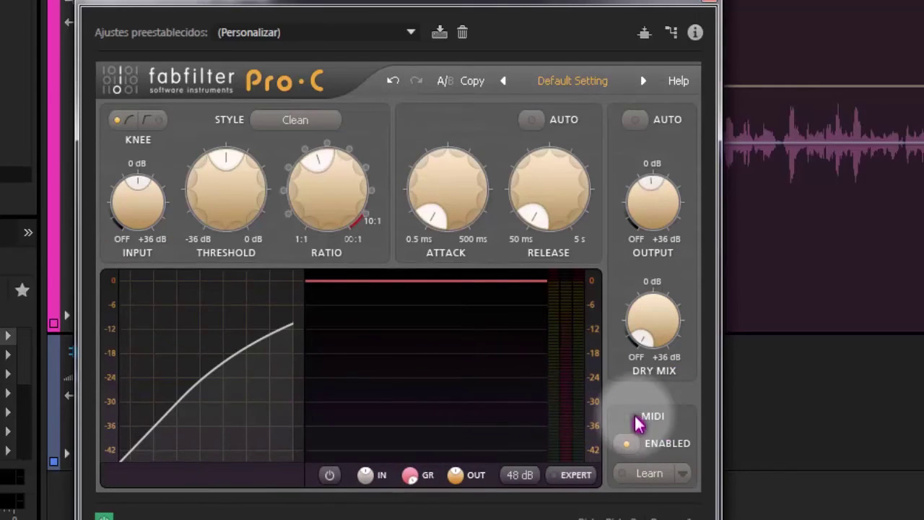
Show the compressor's MIDI options, then turn MIDI Learn mode on and off again.
click(677, 474)
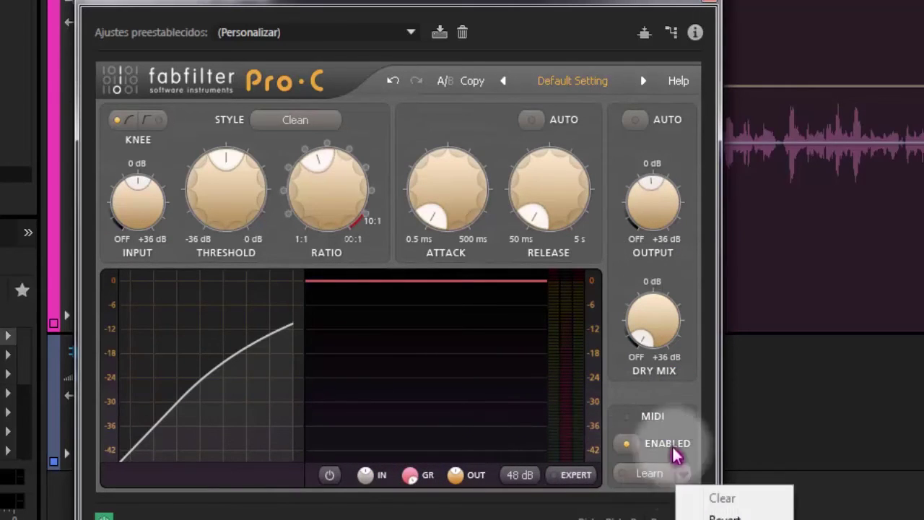
click(630, 480)
click(649, 479)
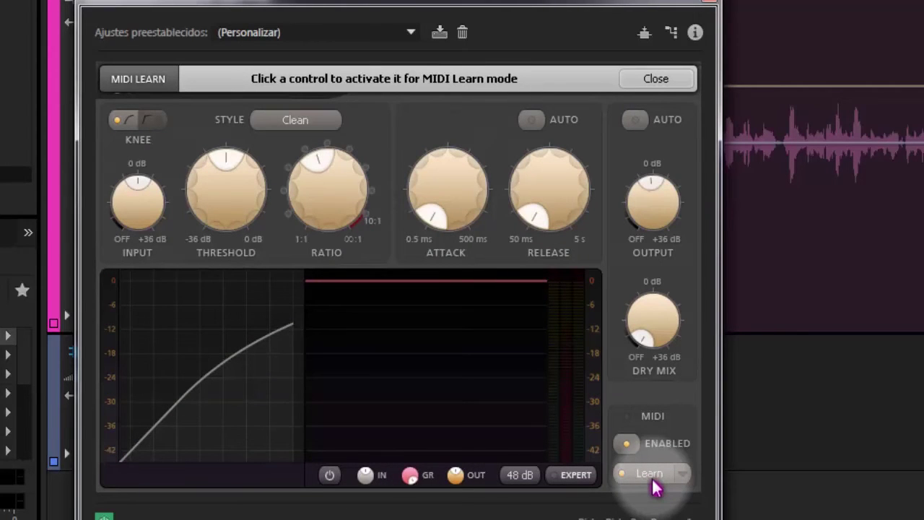
click(651, 477)
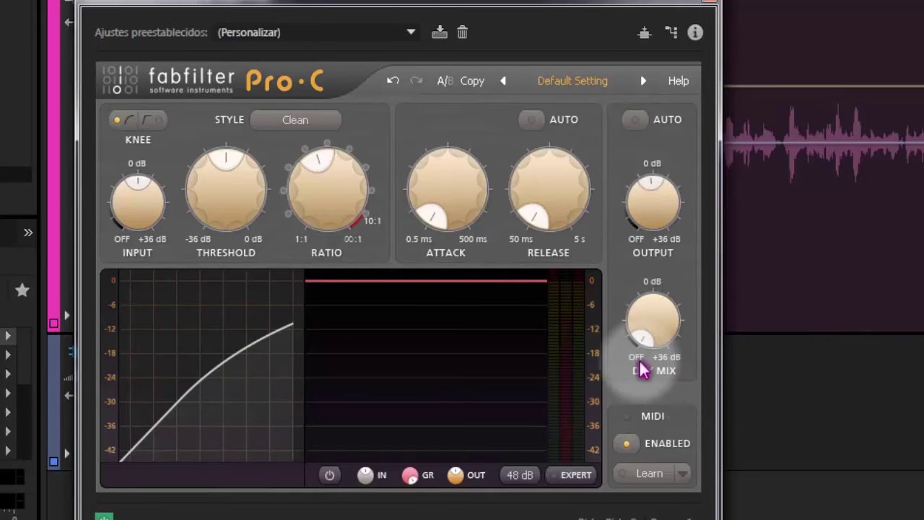
Review the compression styles Clean, Classic and Opto without changing the Clean style, and move the plug-in window aside.
click(285, 122)
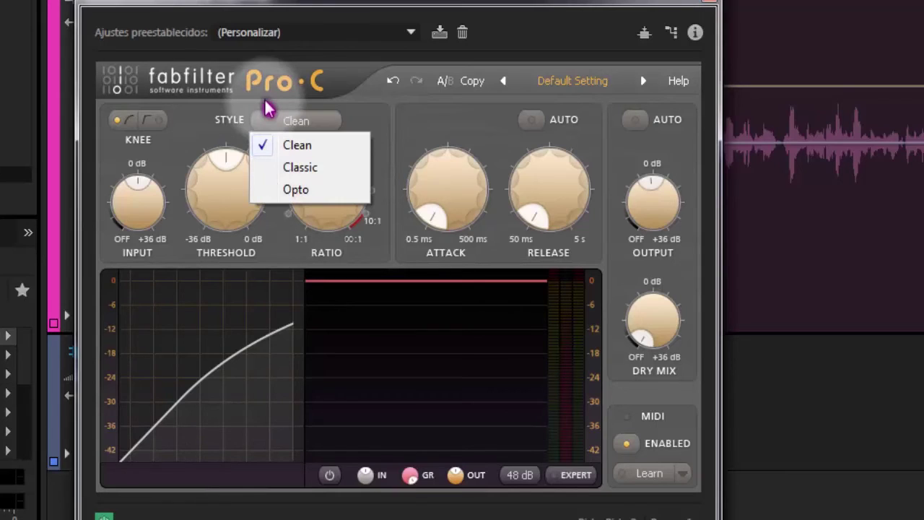
click(151, 132)
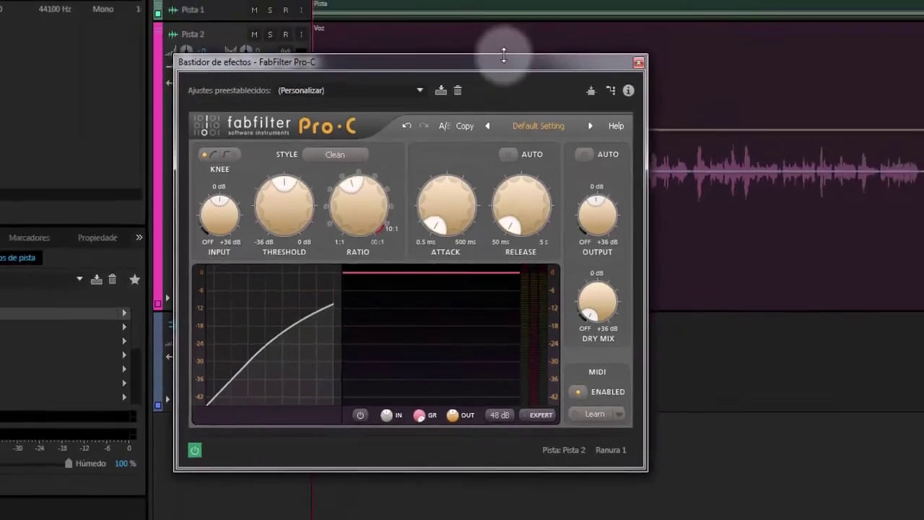
drag(519, 2, 141, 1)
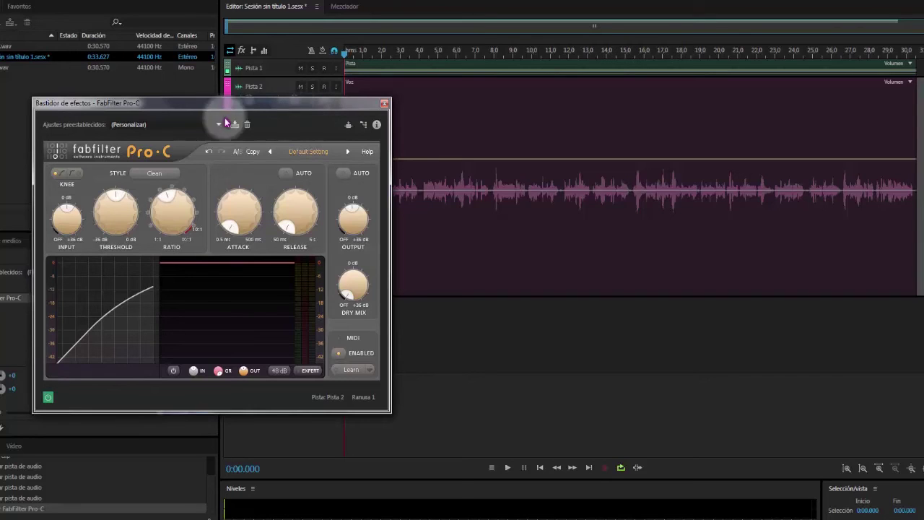
click(148, 174)
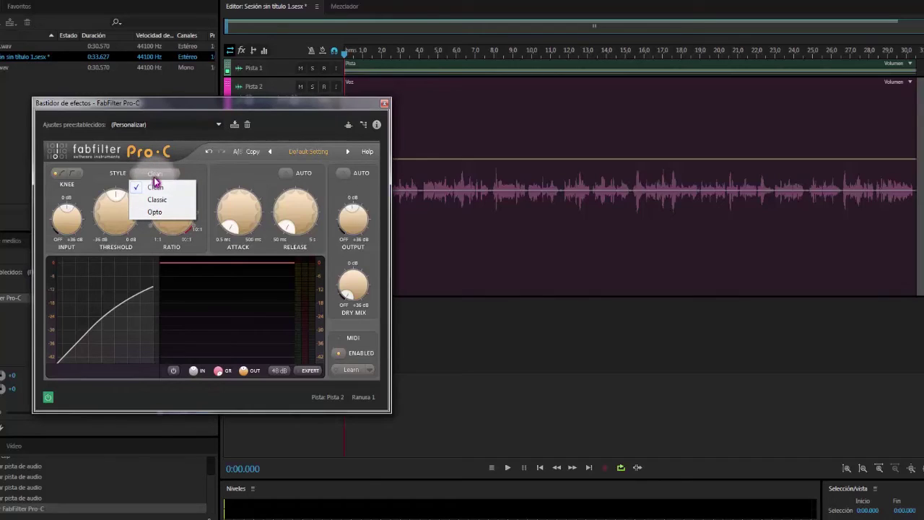
click(112, 182)
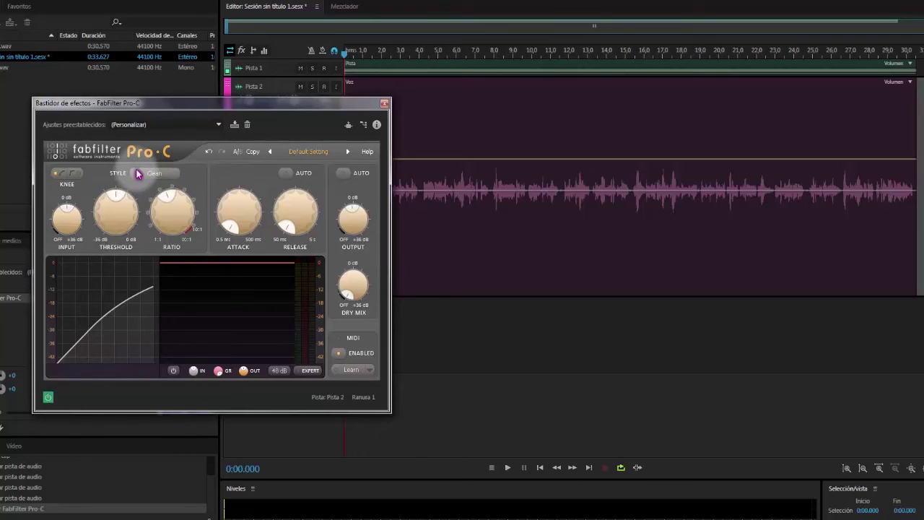
mouse_move(138, 174)
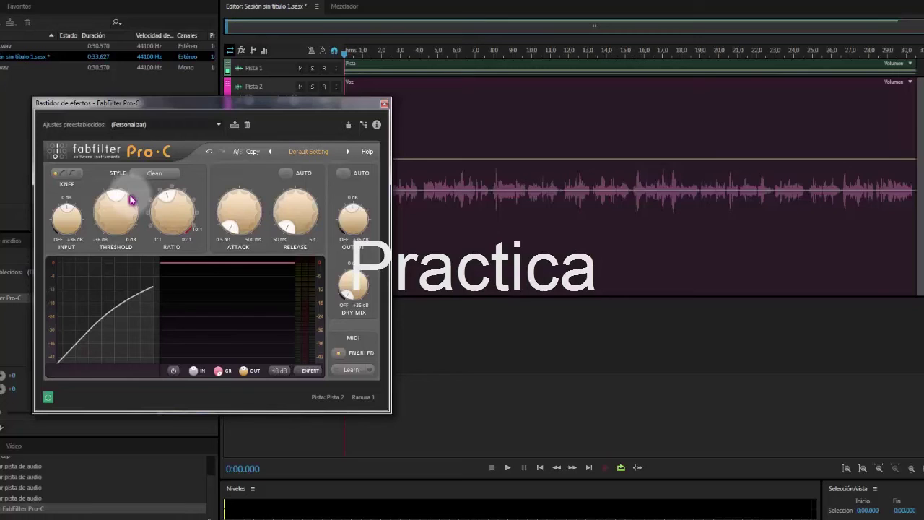
Solo the voice track Pista 2, bypass its FabFilter Pro-C effect and clear the plug-in window off the timeline.
drag(157, 107, 729, 305)
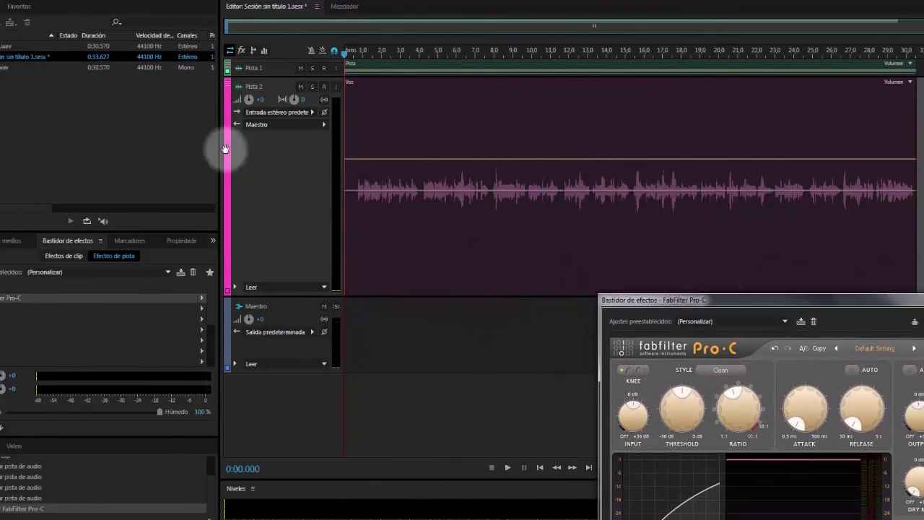
click(275, 163)
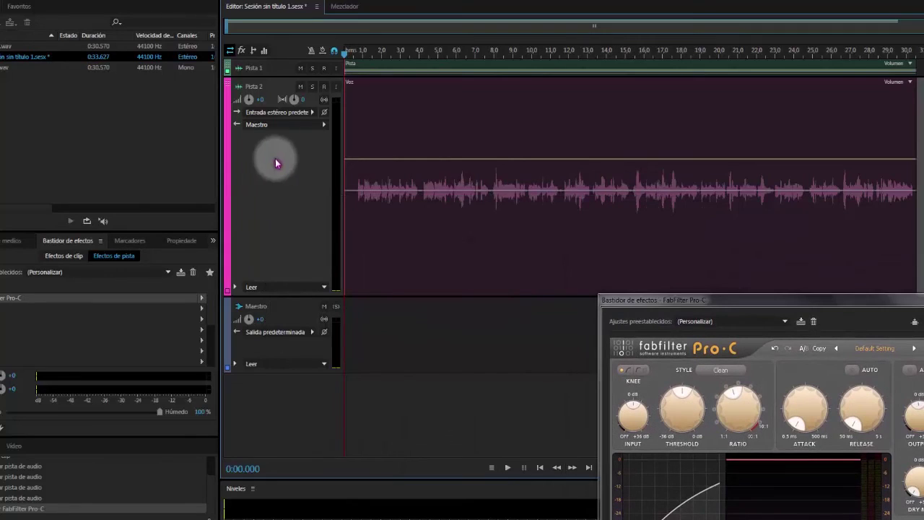
click(312, 87)
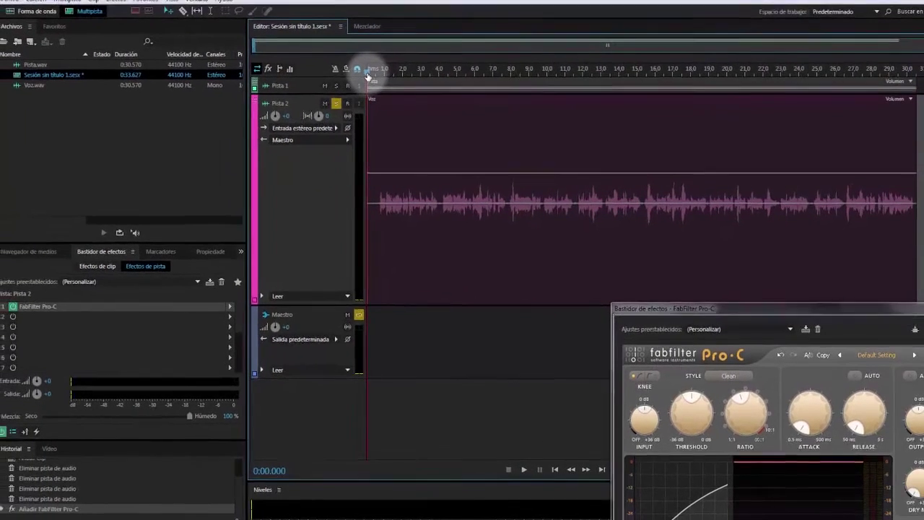
click(18, 307)
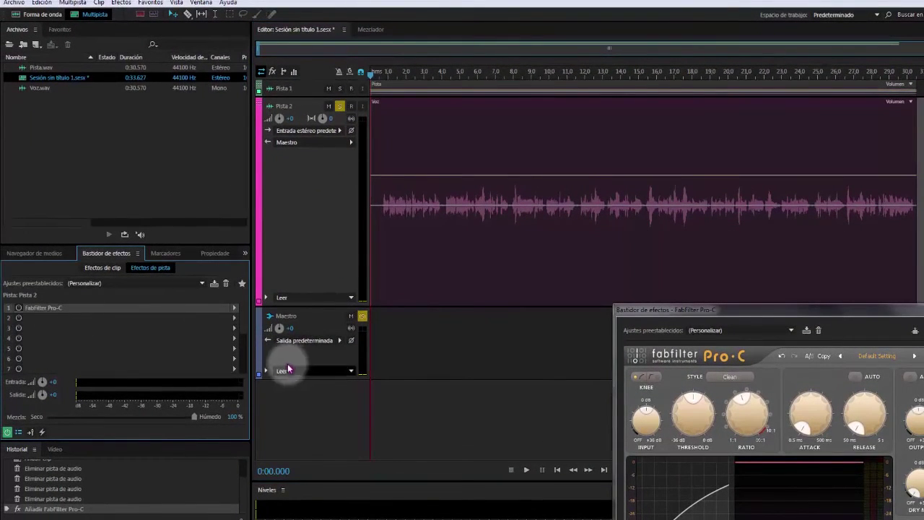
click(918, 310)
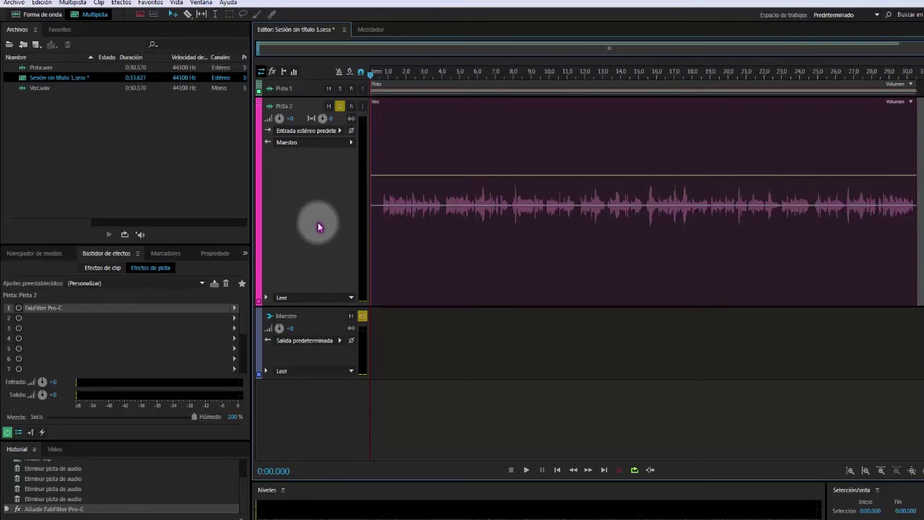
Play the uncompressed solo voice and examine its level peaks over the first seconds and across the whole clip.
click(412, 292)
key(space)
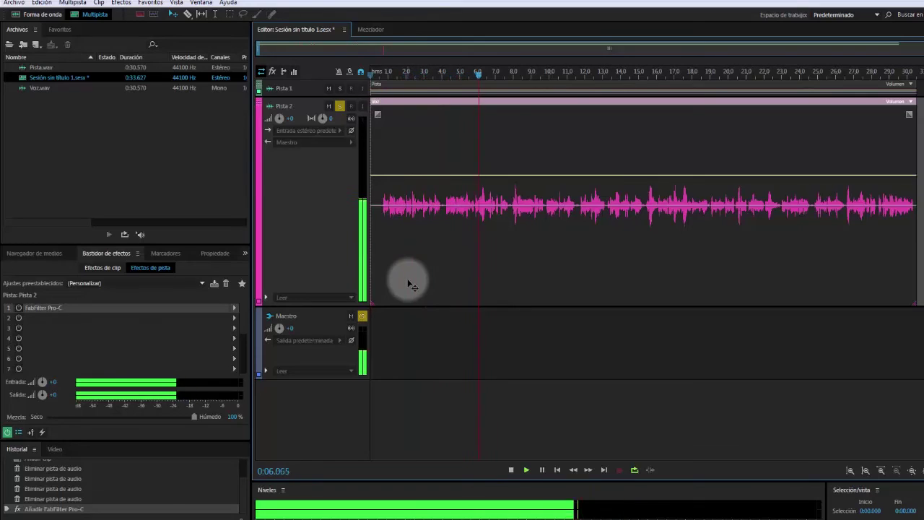
key(space)
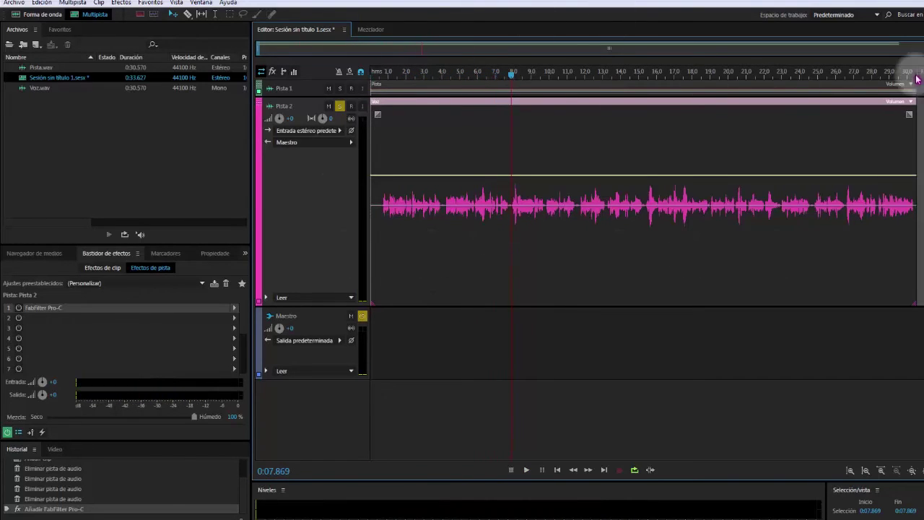
drag(898, 49, 506, 48)
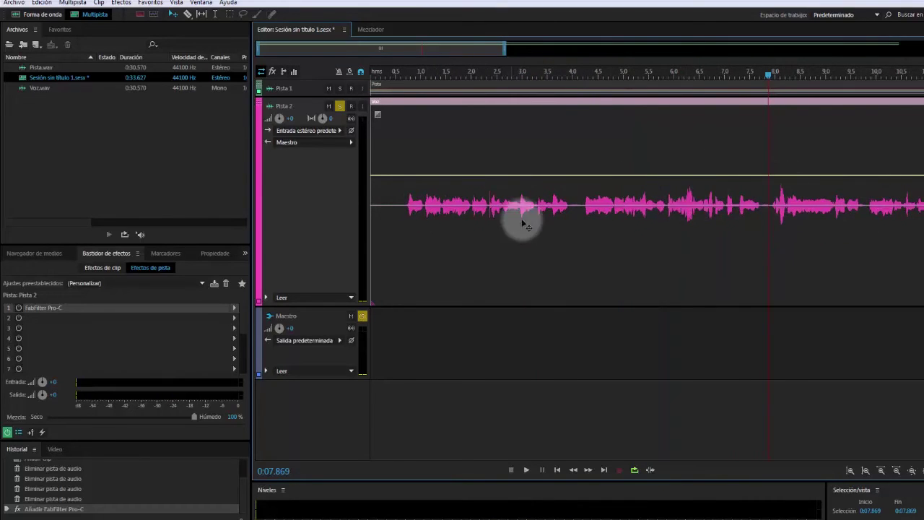
drag(431, 50, 921, 76)
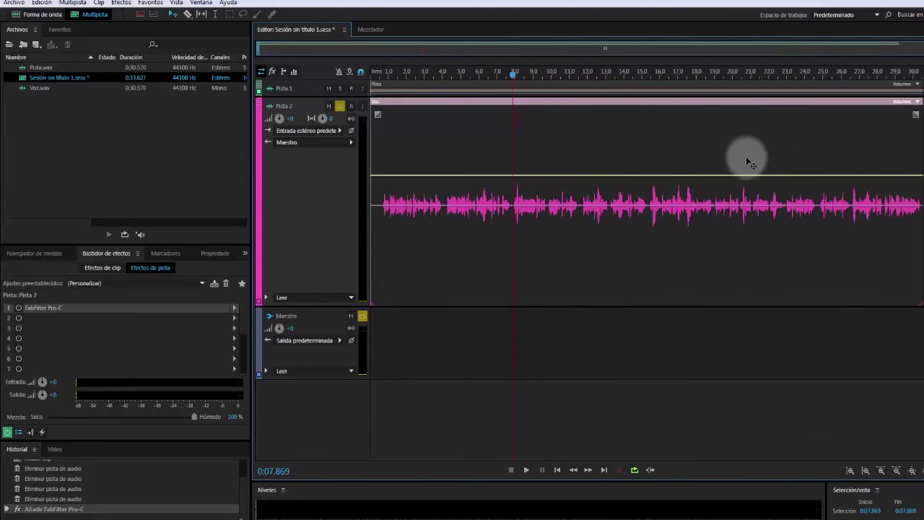
Turn off solo on Pista 2 and play the voice together with the backing track from near the start.
click(329, 106)
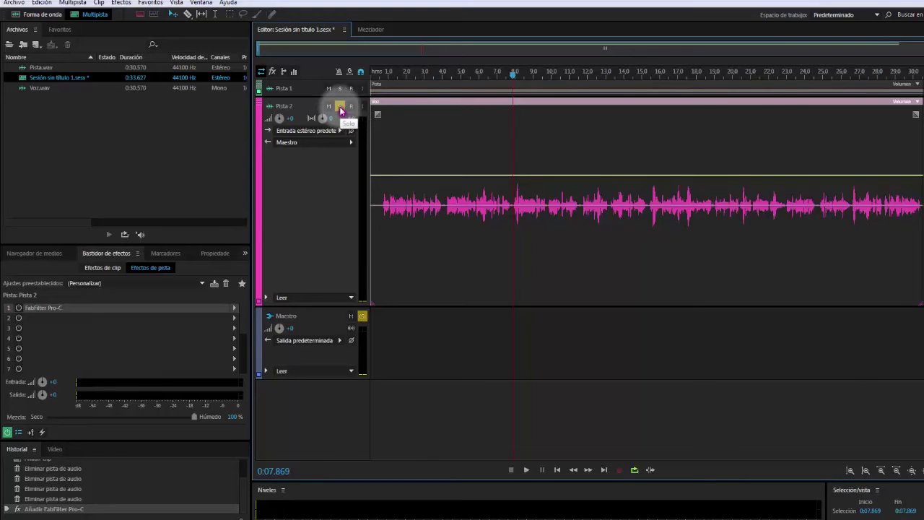
click(340, 106)
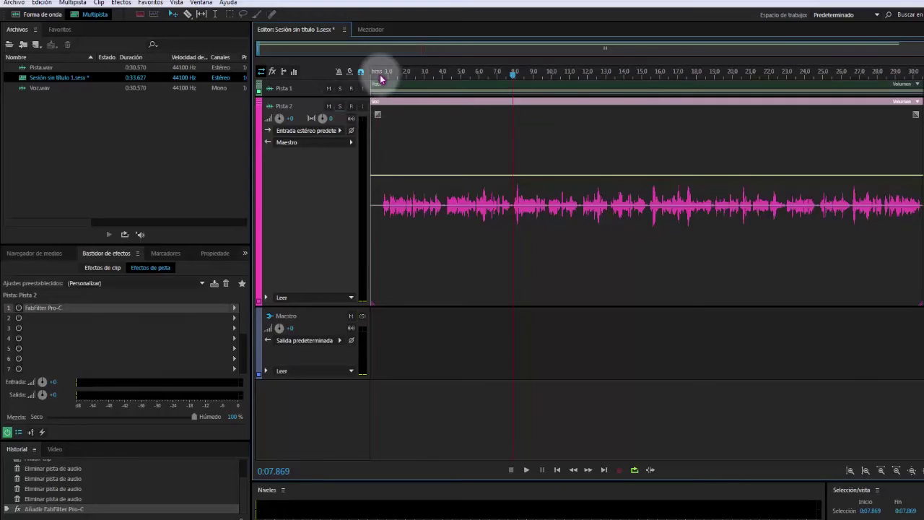
click(380, 78)
key(space)
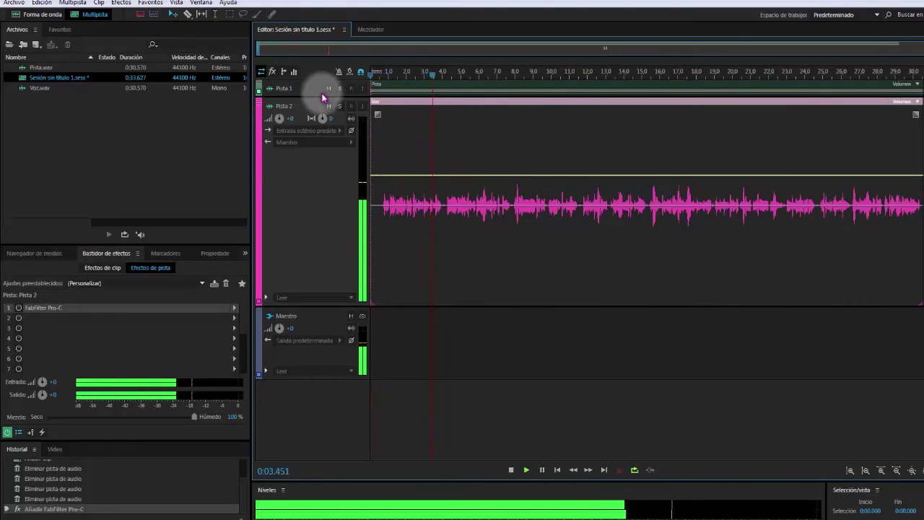
key(space)
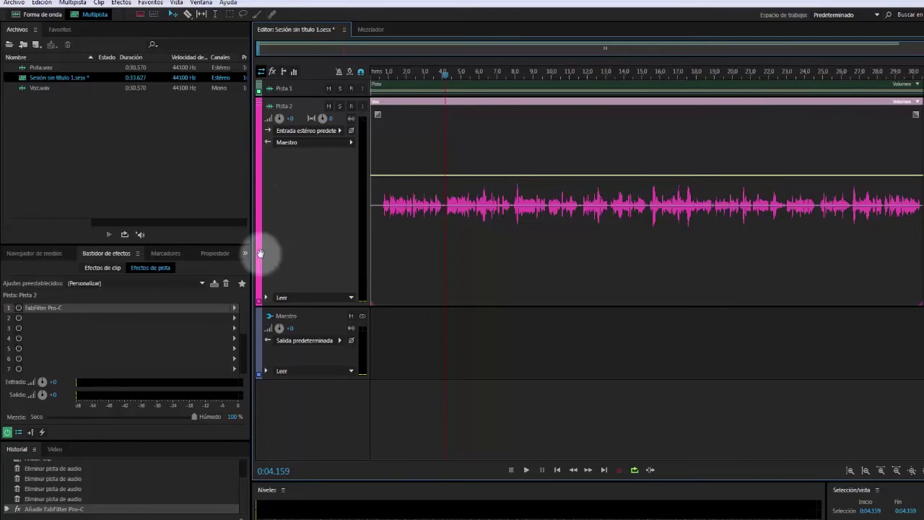
Re-enable FabFilter Pro-C on Pista 2 and reopen its window over the middle of the session.
click(234, 308)
click(262, 321)
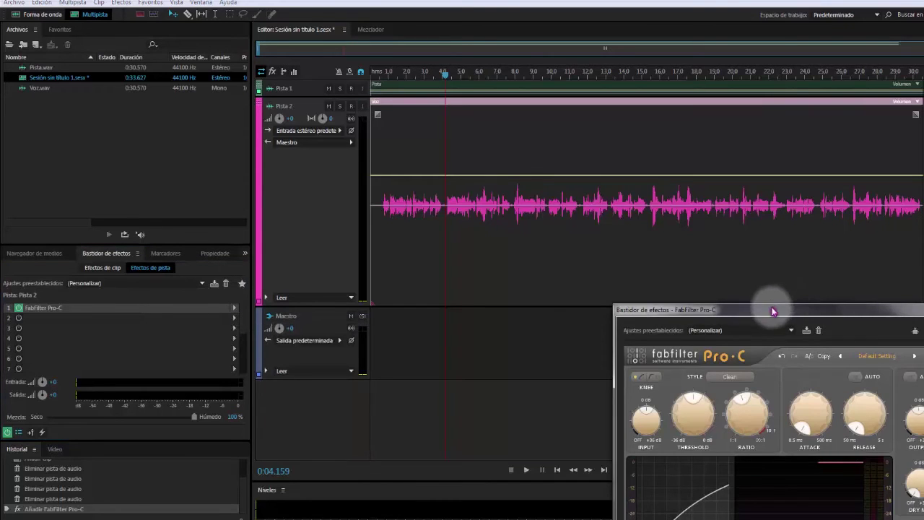
drag(773, 313, 381, 195)
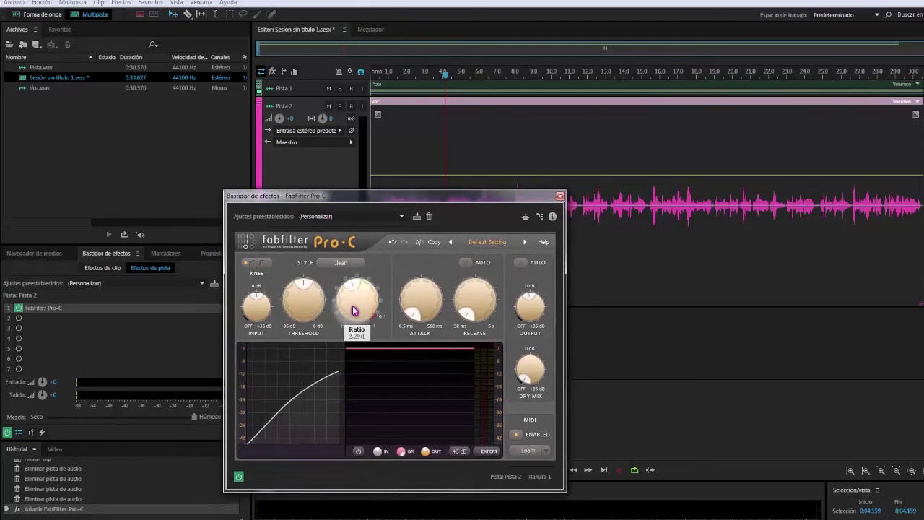
Set the compressor's ratio to 4:1.
mouse_move(354, 306)
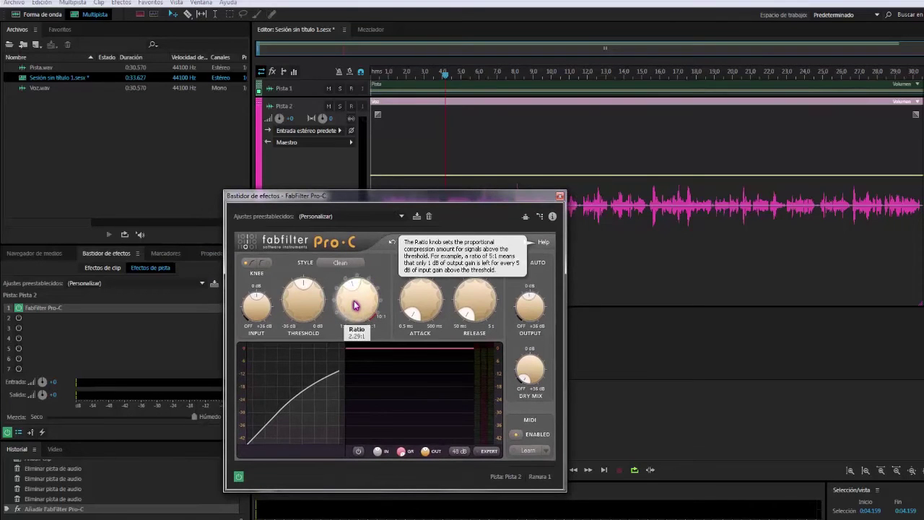
drag(356, 299, 356, 285)
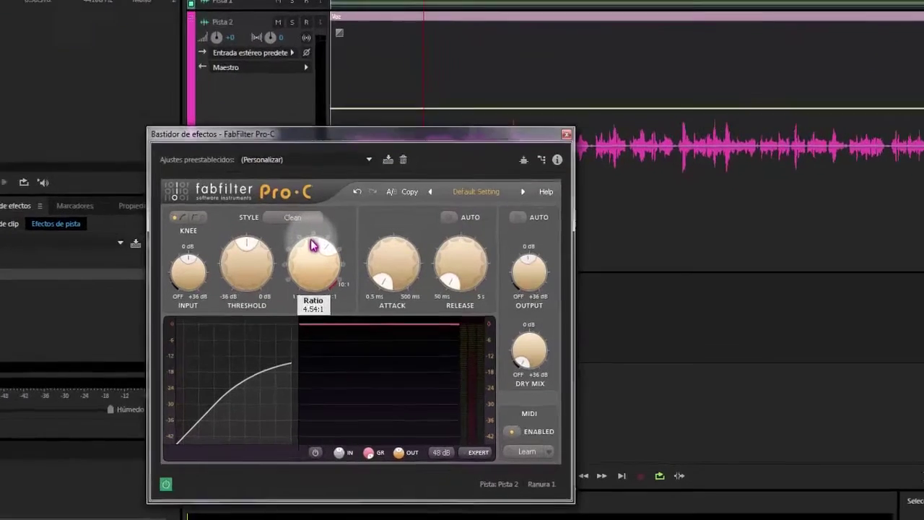
drag(311, 245, 316, 252)
drag(261, 201, 261, 203)
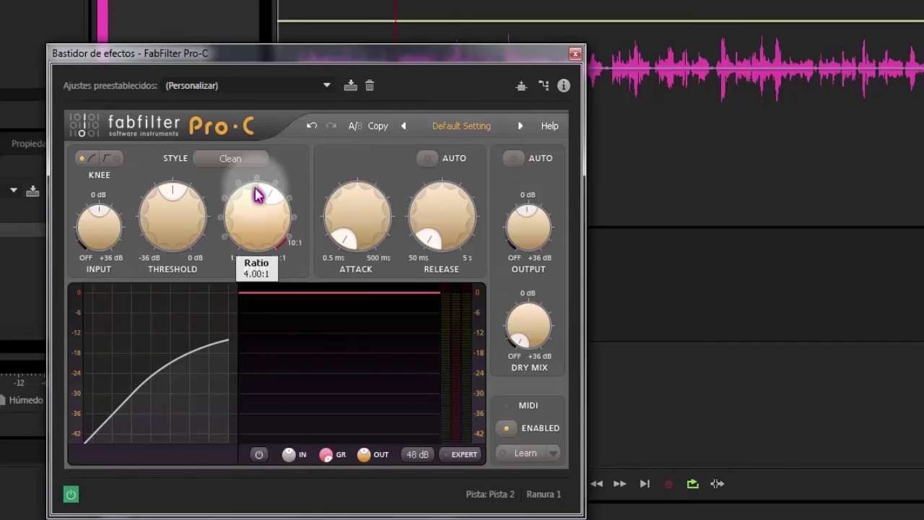
Lower the compressor's threshold to about a quarter of its range during playback while checking the gain reduction meter.
mouse_move(187, 217)
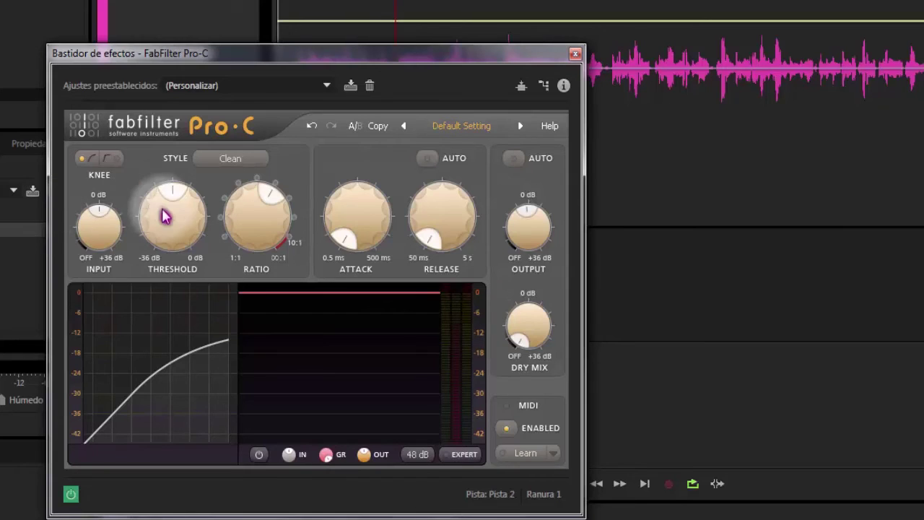
mouse_move(172, 215)
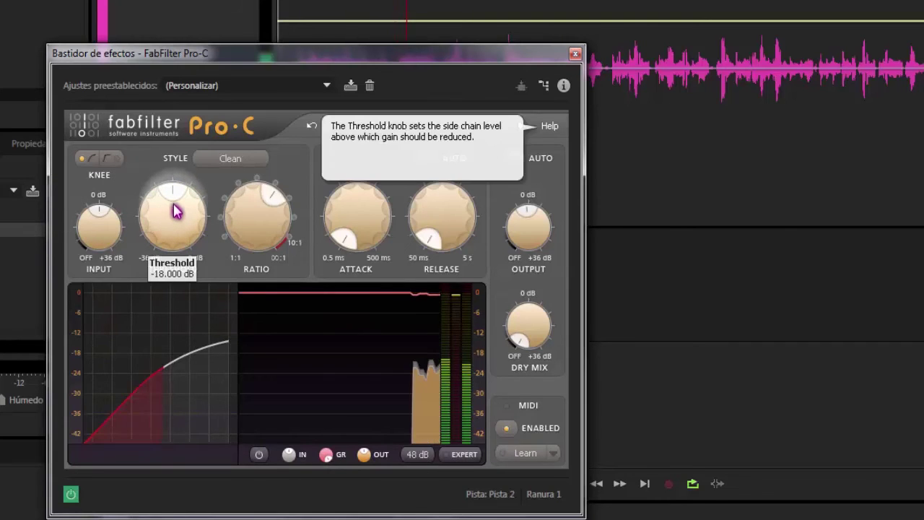
scroll(173, 209, down, 3)
mouse_move(171, 208)
mouse_down()
mouse_move(168, 231)
mouse_move(157, 213)
mouse_up()
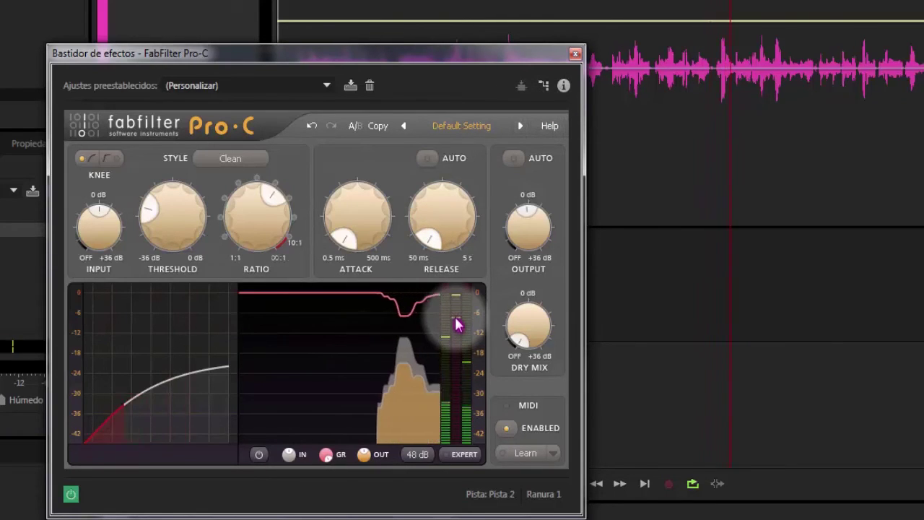
mouse_move(456, 321)
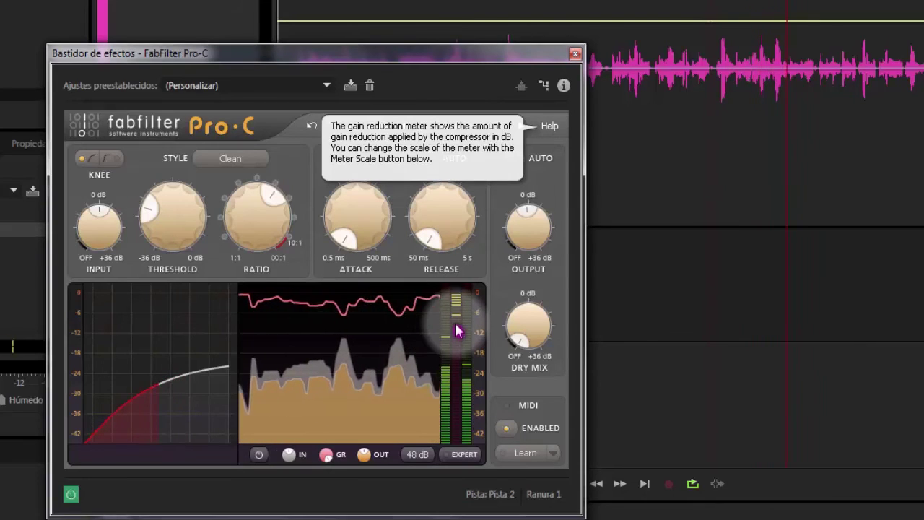
key(space)
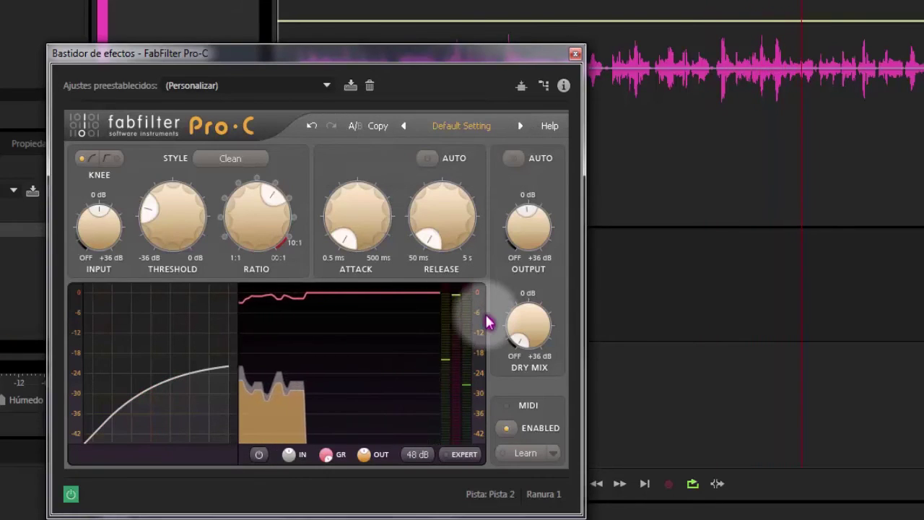
Raise the compressor's attack to just below the middle of its range and set the knee back to soft.
mouse_move(359, 247)
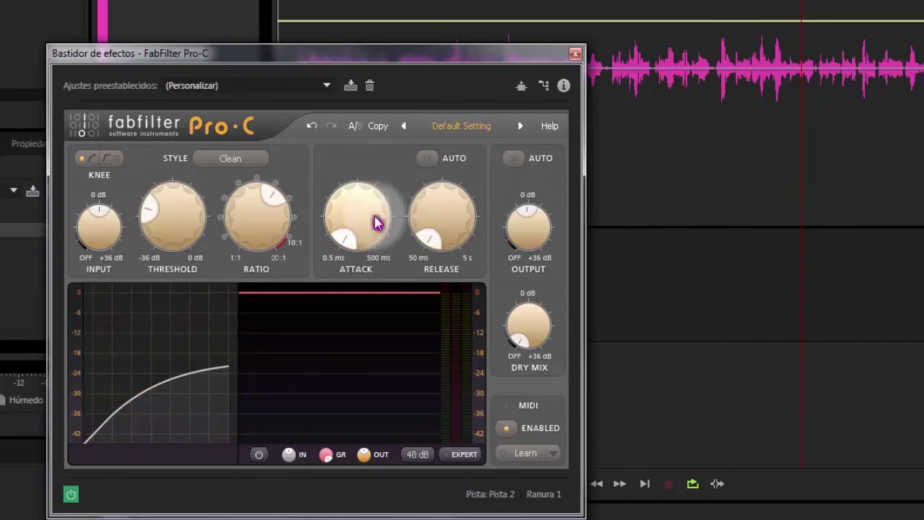
drag(355, 247, 344, 215)
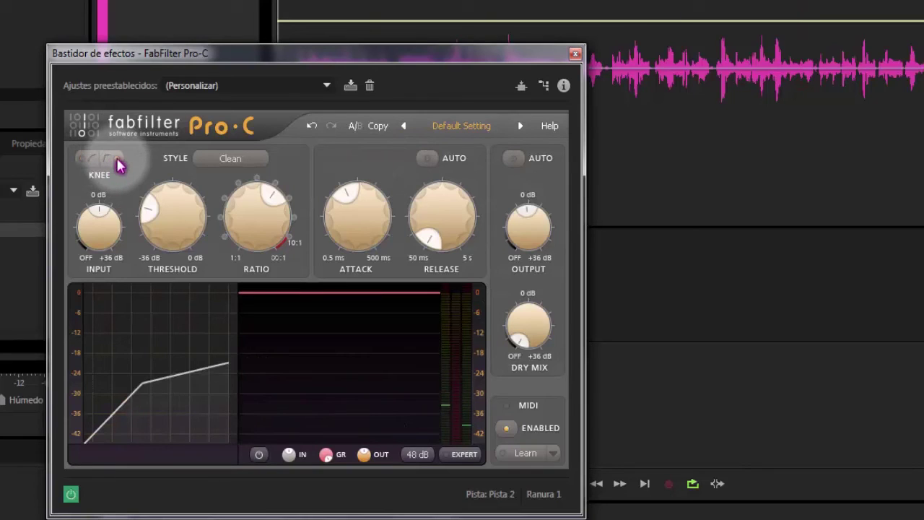
click(84, 159)
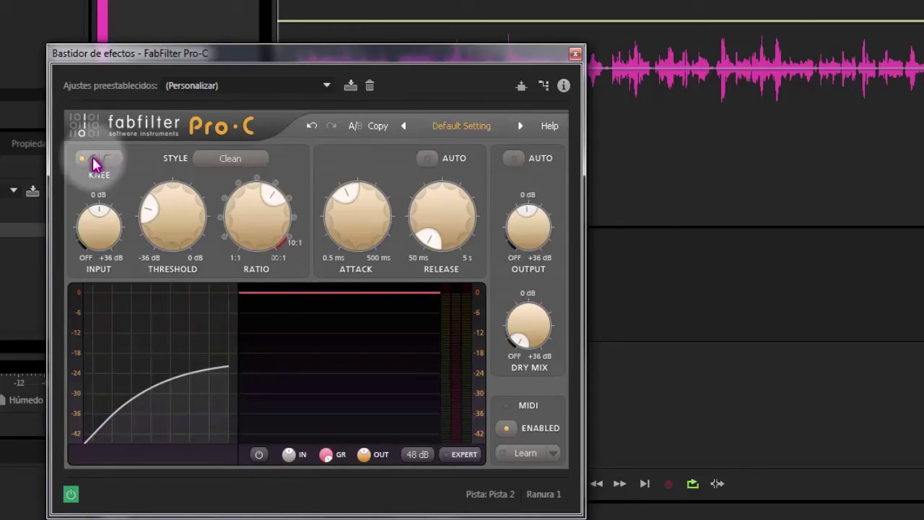
Raise the compressor's release to the middle of its range and enable automatic release.
mouse_move(443, 245)
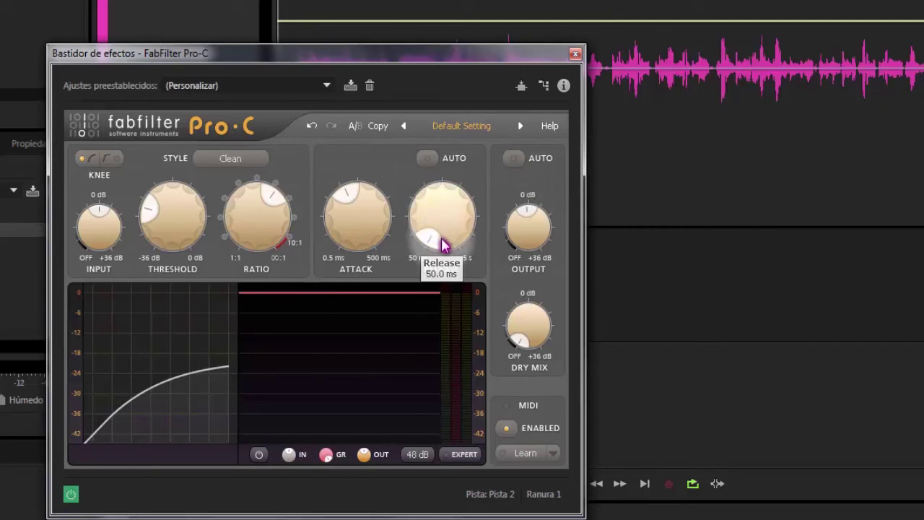
drag(433, 243, 430, 175)
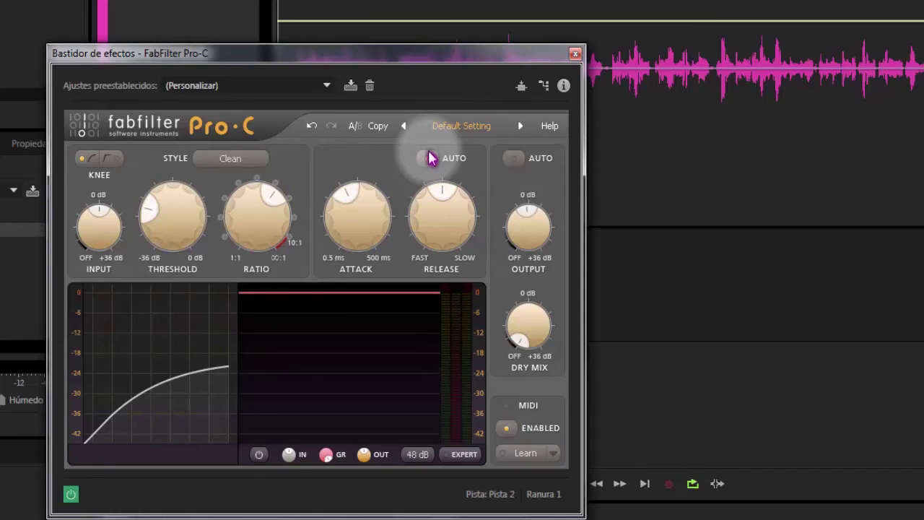
click(431, 158)
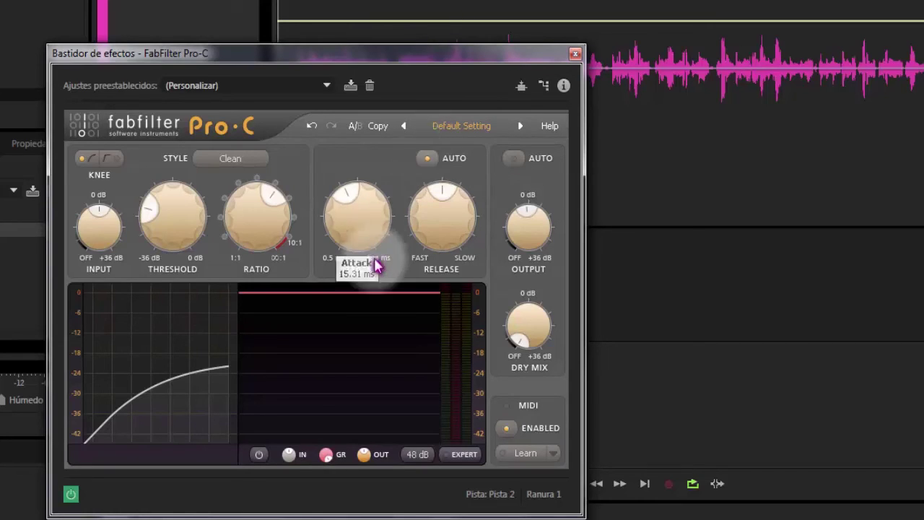
Lower the compressor's attack to about a third of its range and return the release to a manual 50 ms.
mouse_move(347, 213)
mouse_down()
mouse_move(335, 241)
mouse_move(335, 223)
mouse_up()
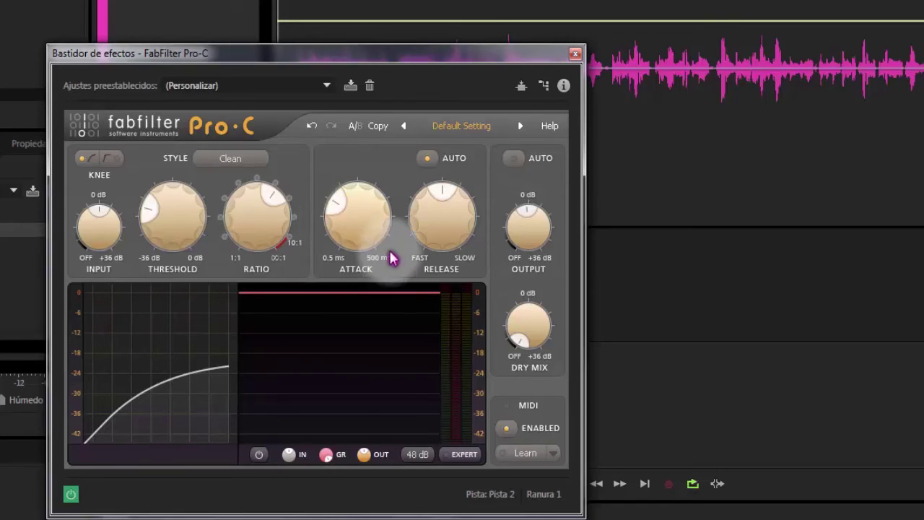
drag(433, 206, 426, 247)
click(426, 165)
mouse_move(426, 244)
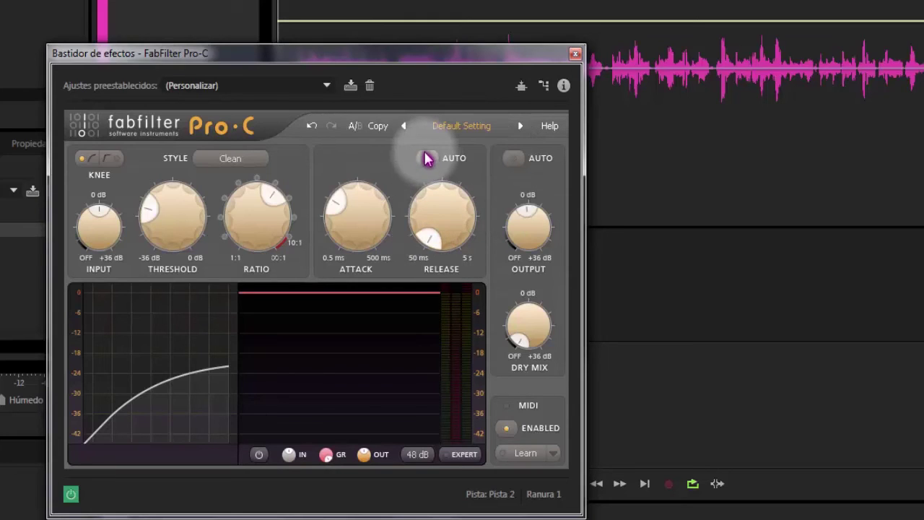
mouse_move(427, 159)
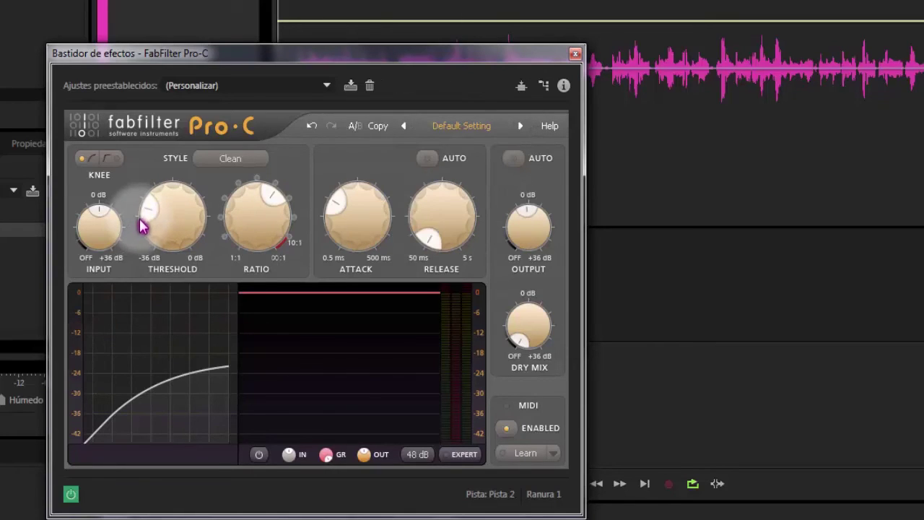
Lower the threshold to about -31 dB and raise the output level to about +13.7 dB while listening to playback.
mouse_move(150, 226)
drag(150, 218, 147, 230)
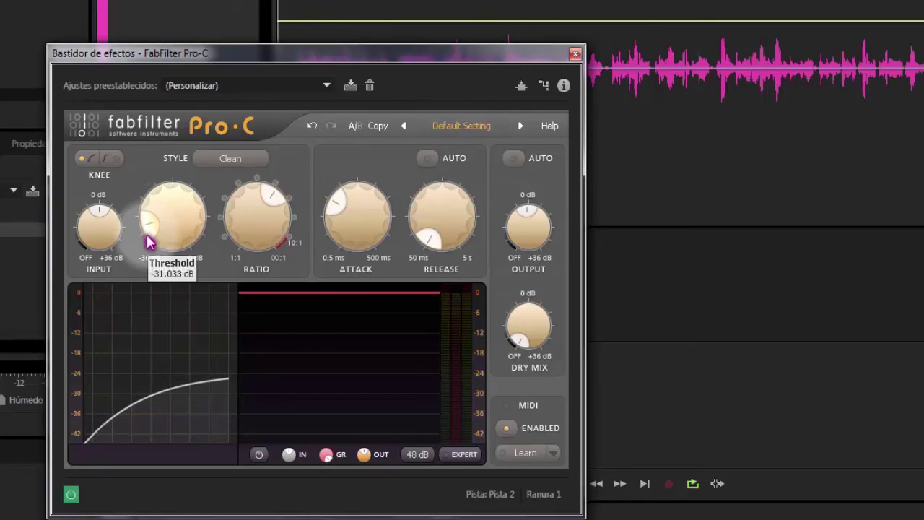
mouse_move(532, 234)
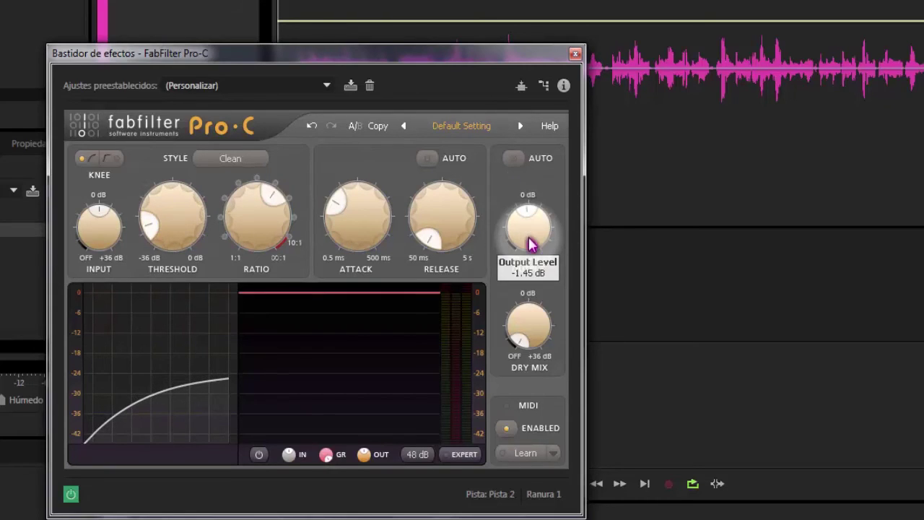
drag(531, 234, 531, 186)
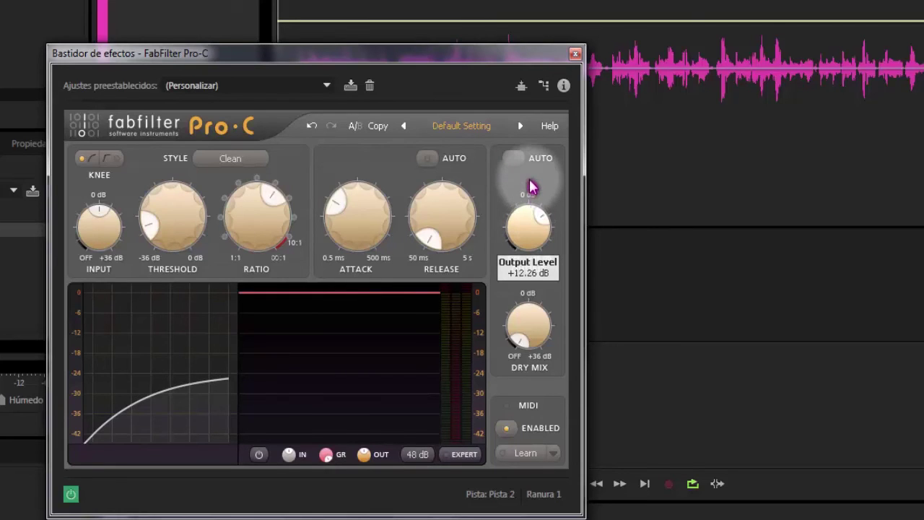
key(space)
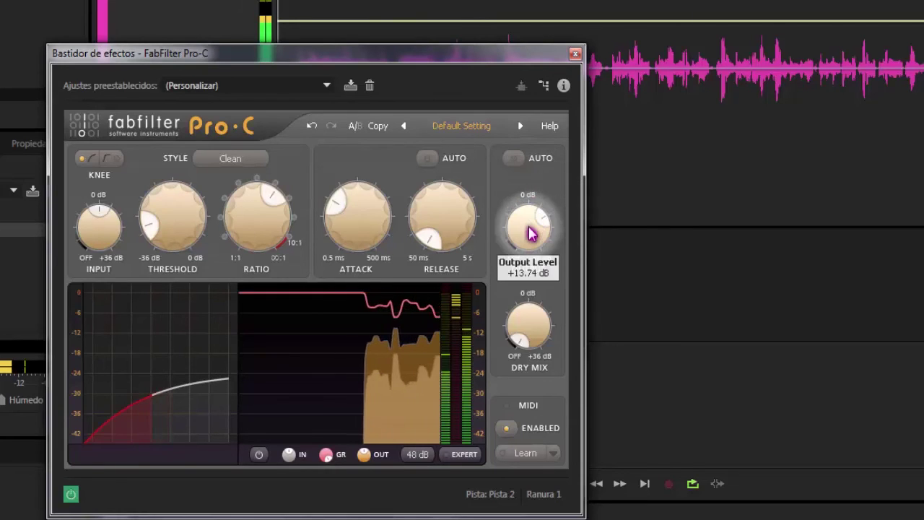
mouse_move(531, 234)
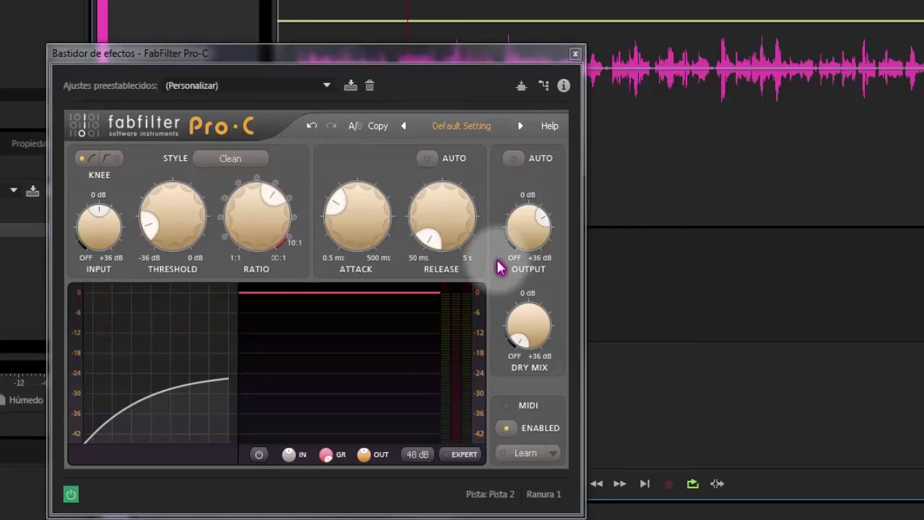
Raise the compressor's threshold to about a third of its range and set the attack to about 15 ms.
mouse_move(161, 243)
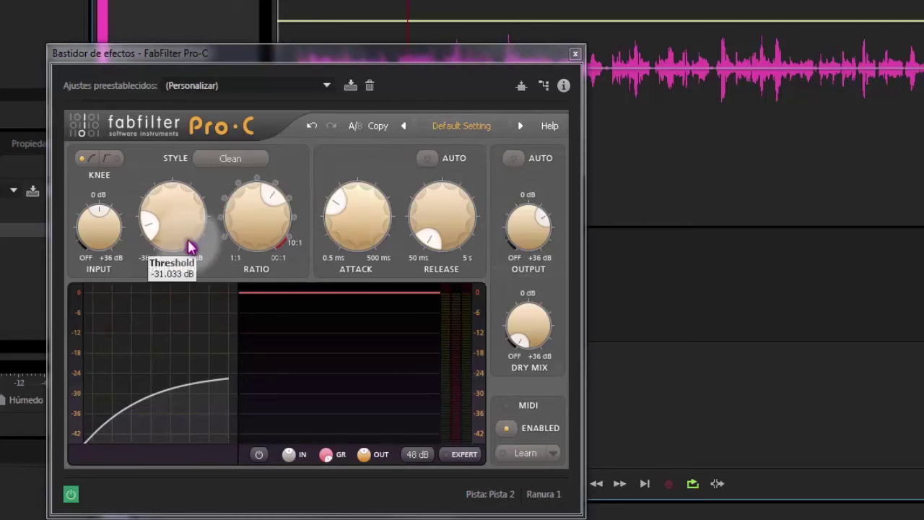
drag(148, 231, 151, 206)
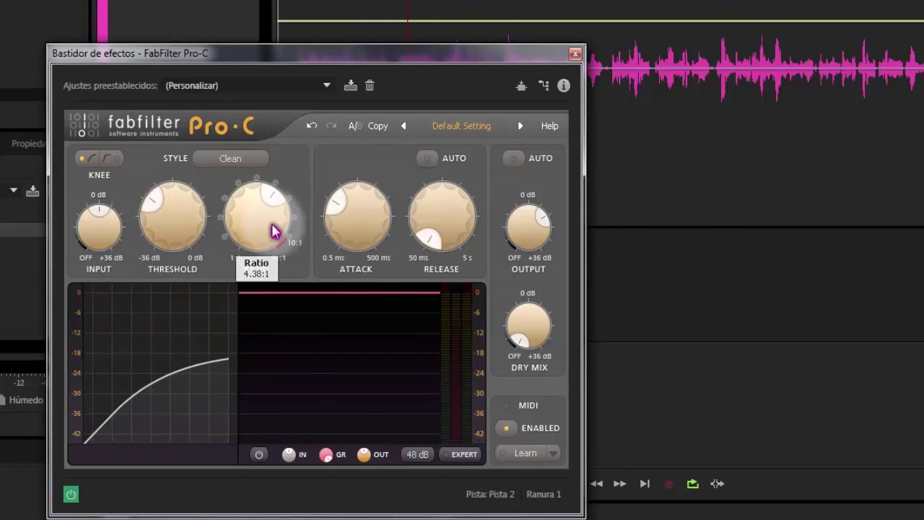
mouse_move(351, 230)
drag(355, 223, 345, 192)
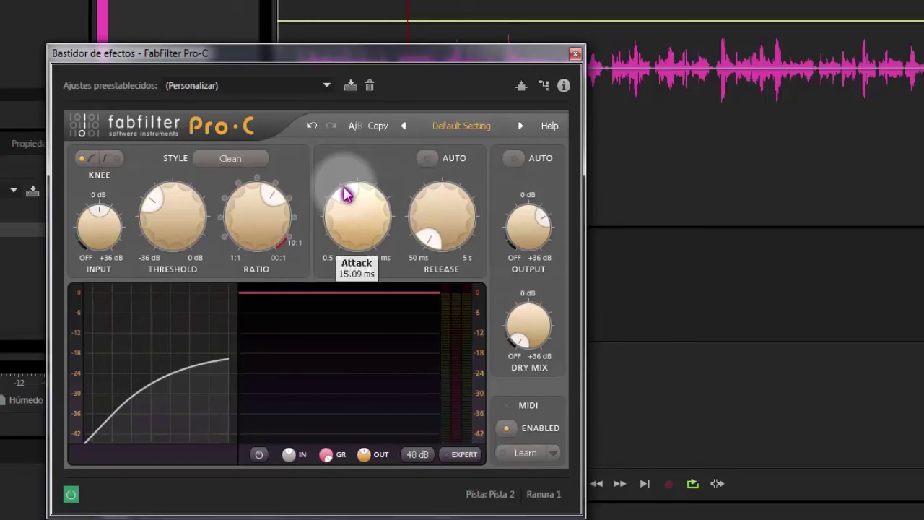
Set the compressor's release to about 112 ms and return the output level to 0 dB, checking the meter during playback.
drag(429, 239, 424, 222)
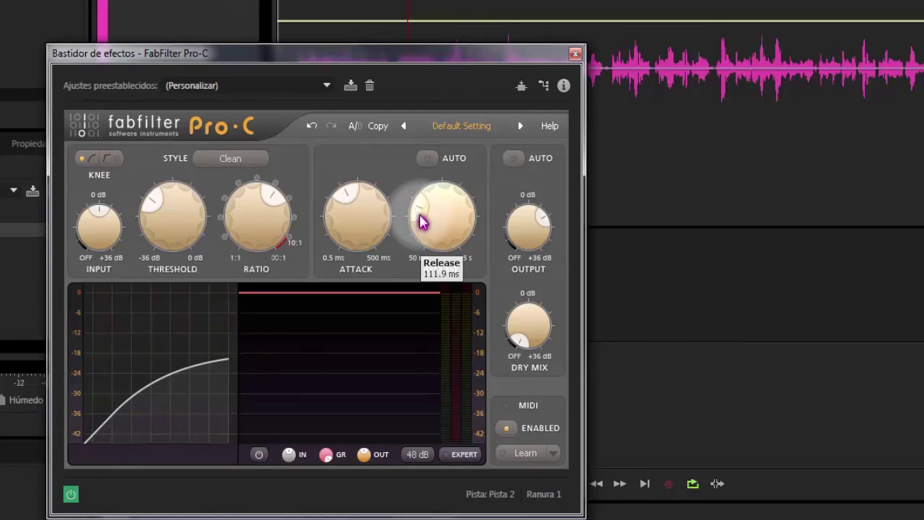
drag(551, 215, 529, 266)
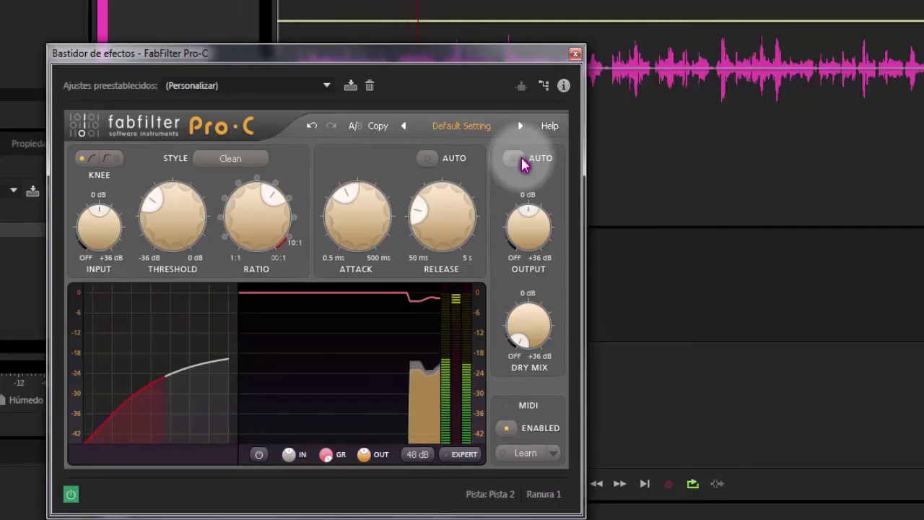
mouse_move(510, 273)
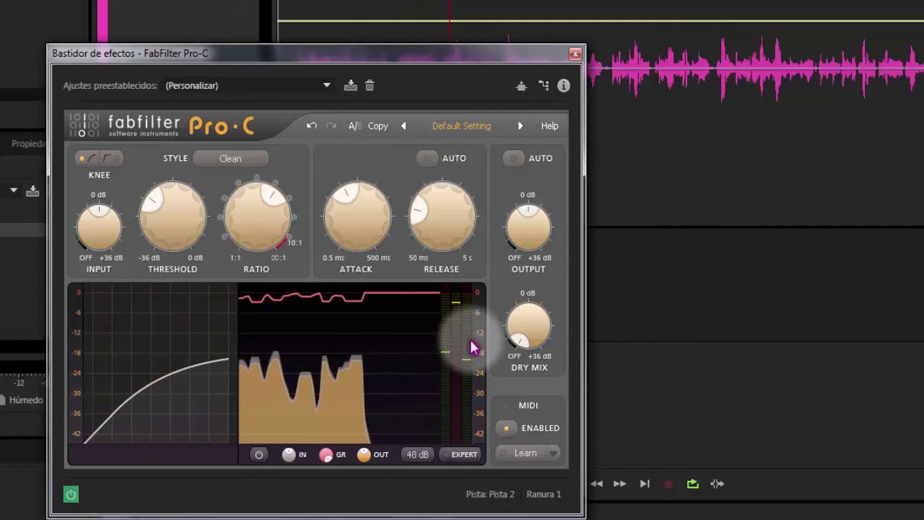
Lower the threshold to about a fifth of its range and compensate with about +6.5 dB of output level during playback.
mouse_move(160, 217)
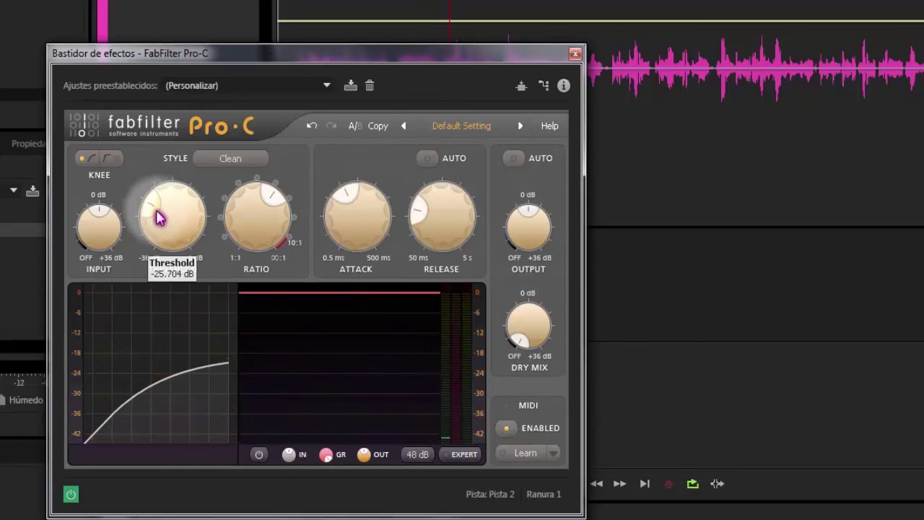
drag(158, 220, 152, 227)
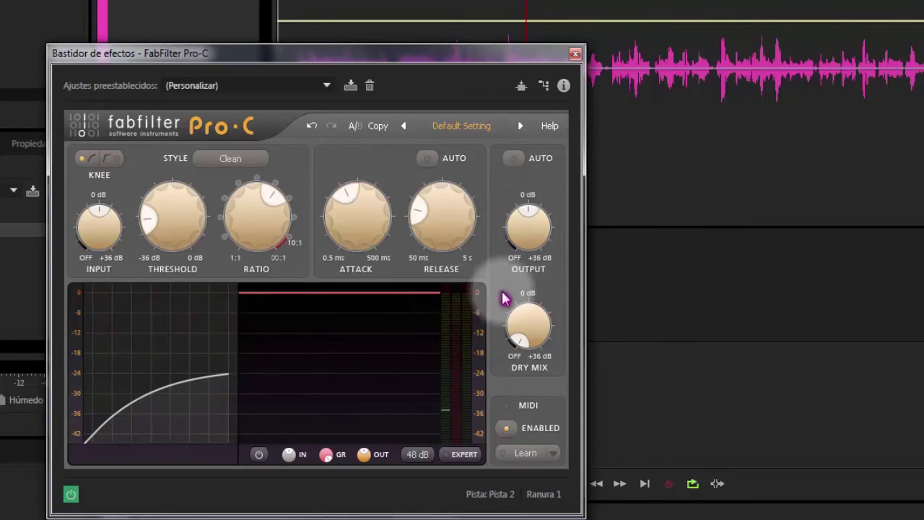
drag(526, 247, 525, 220)
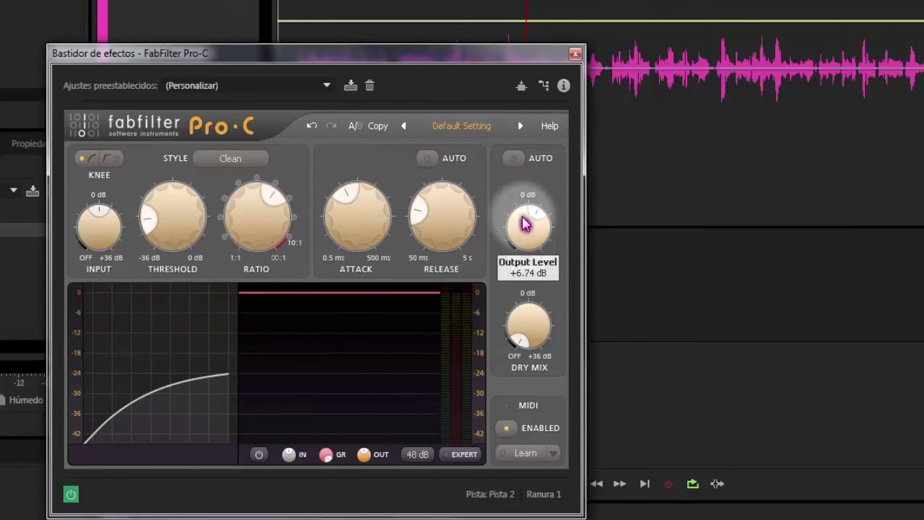
key(space)
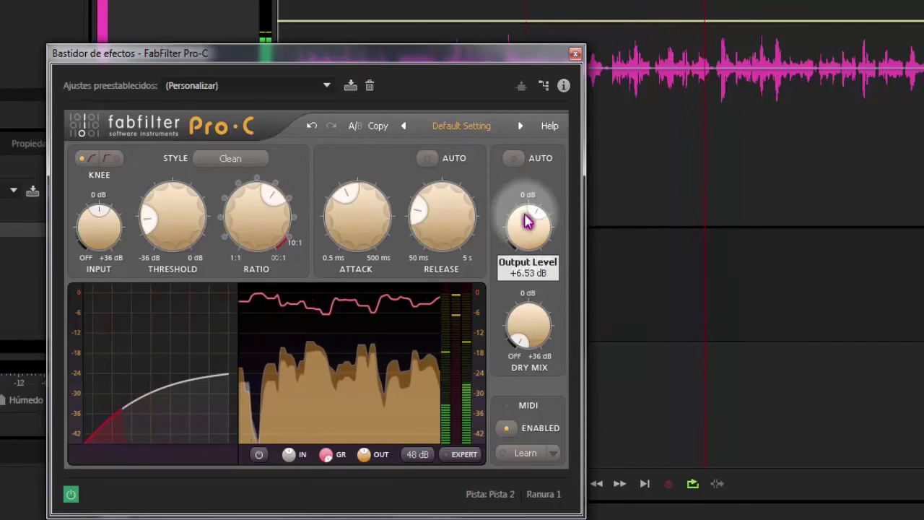
mouse_move(528, 227)
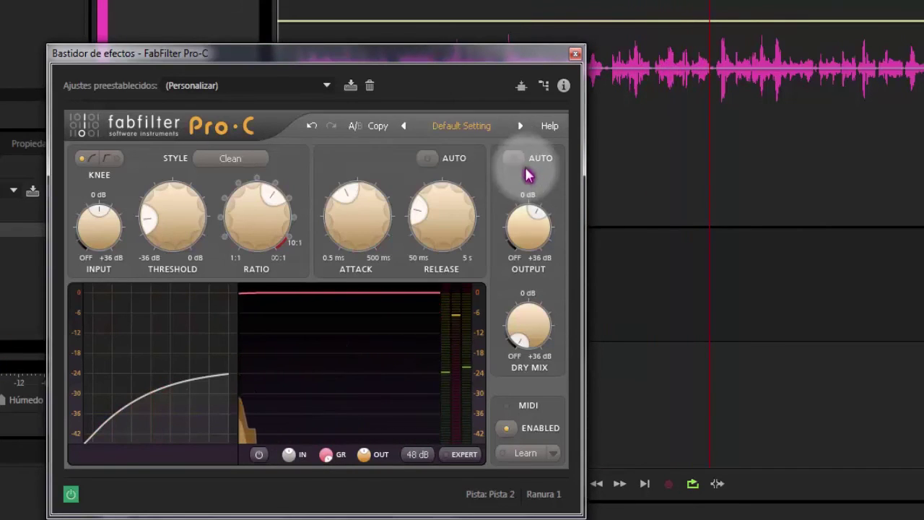
Enable automatic output gain, return the output level to 0 dB, and play the session to check the voice.
click(514, 160)
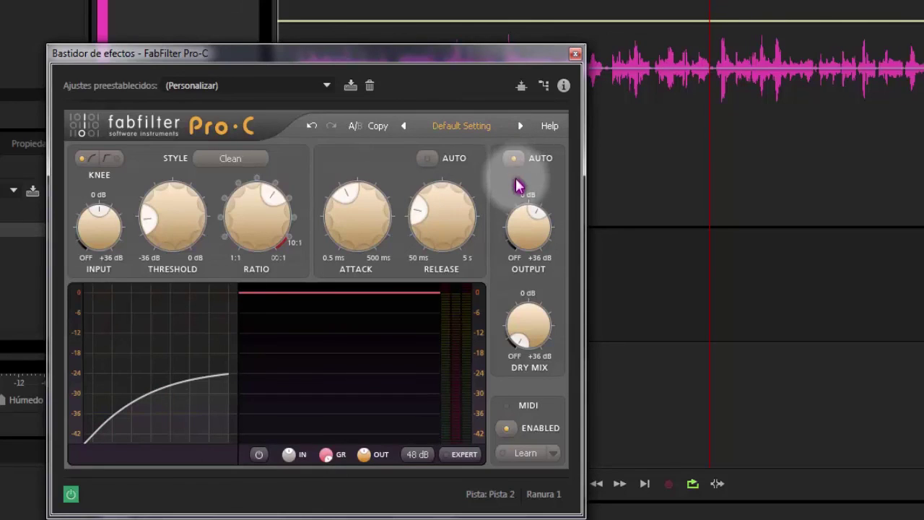
key(space)
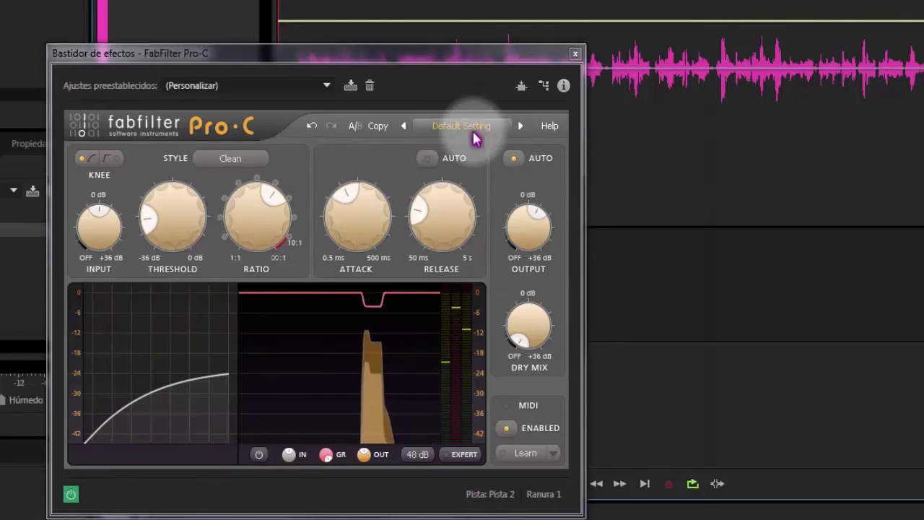
mouse_move(523, 235)
drag(523, 235, 523, 249)
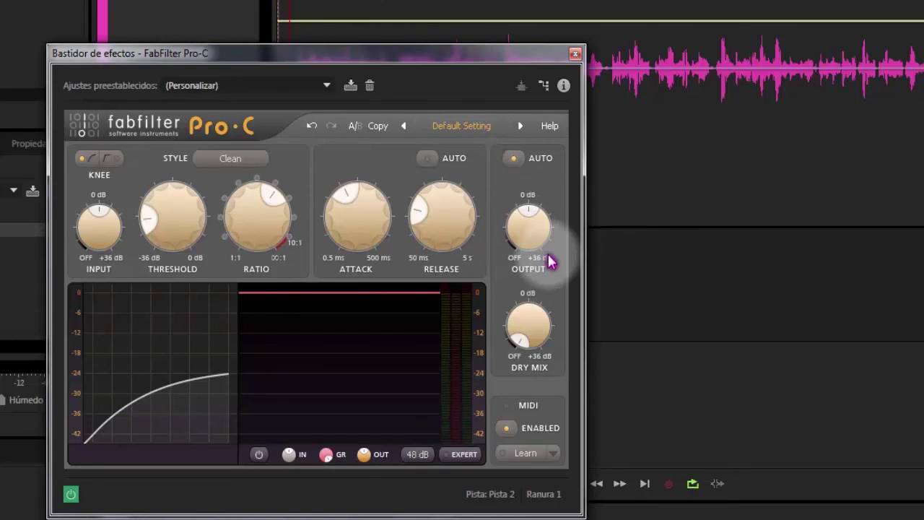
key(space)
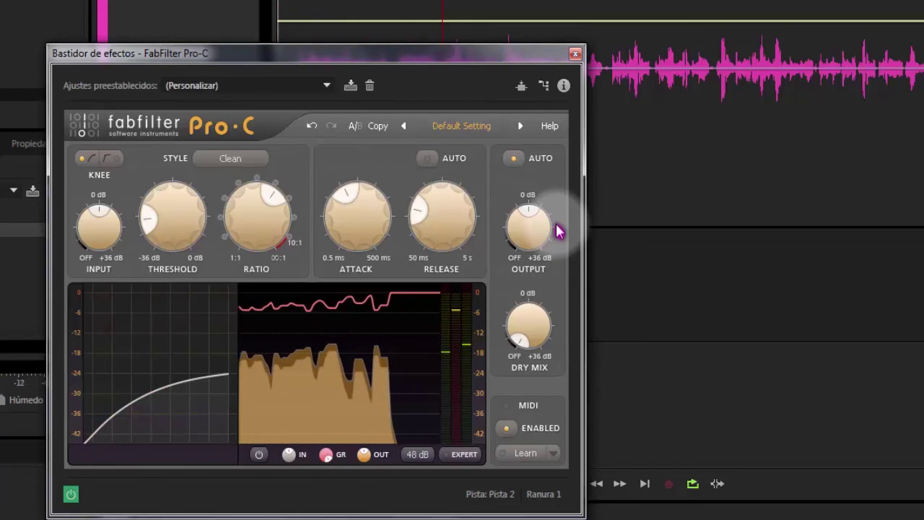
key(space)
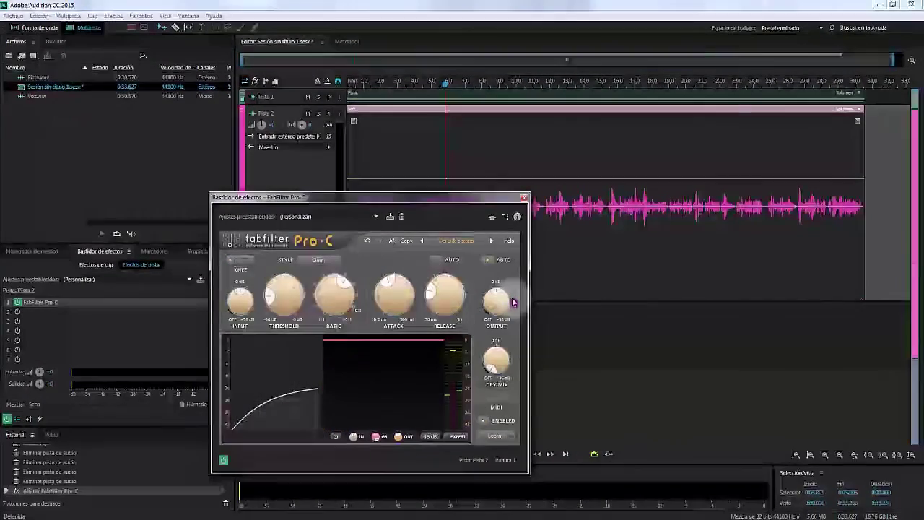
Move the FabFilter Pro-C window over the end of the voice waveform and bypass the effect.
drag(466, 192, 302, 120)
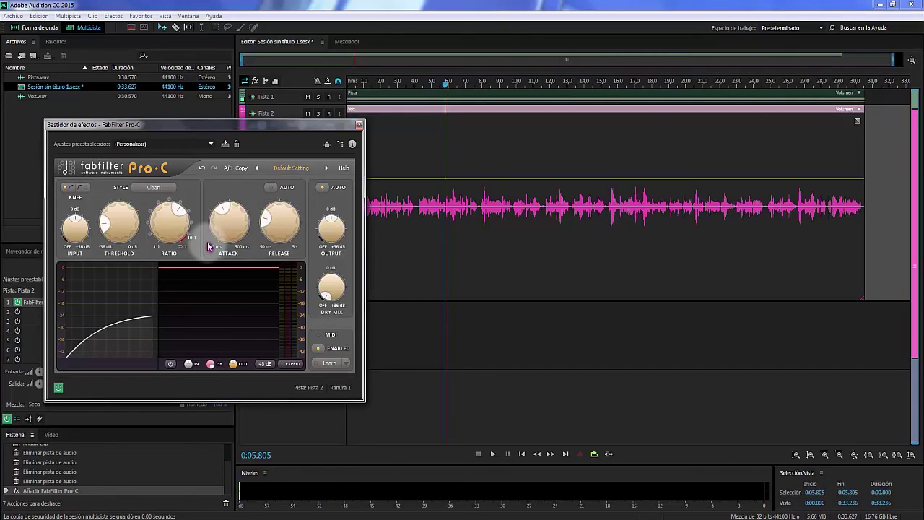
mouse_move(286, 210)
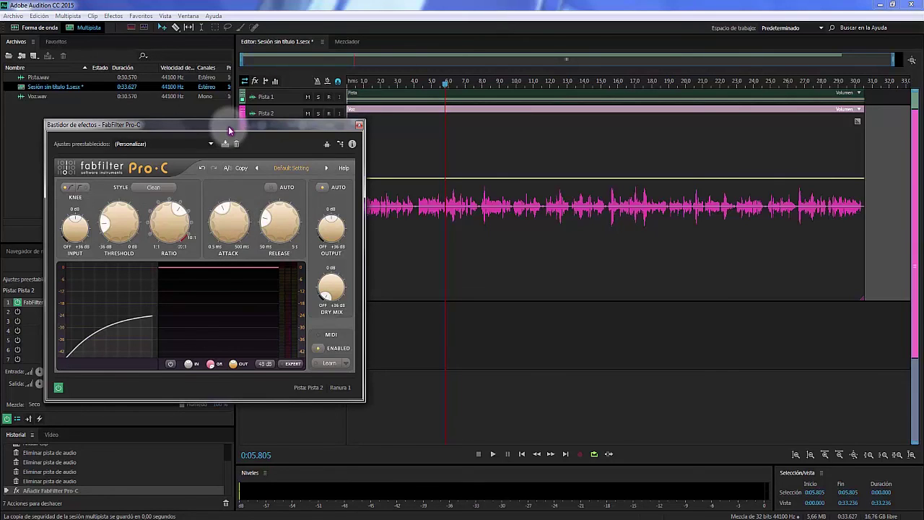
drag(229, 131, 703, 144)
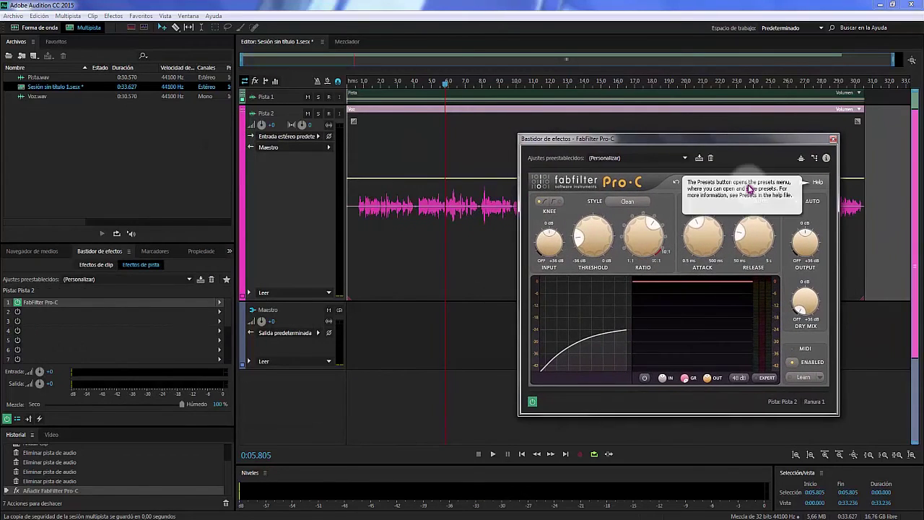
click(534, 404)
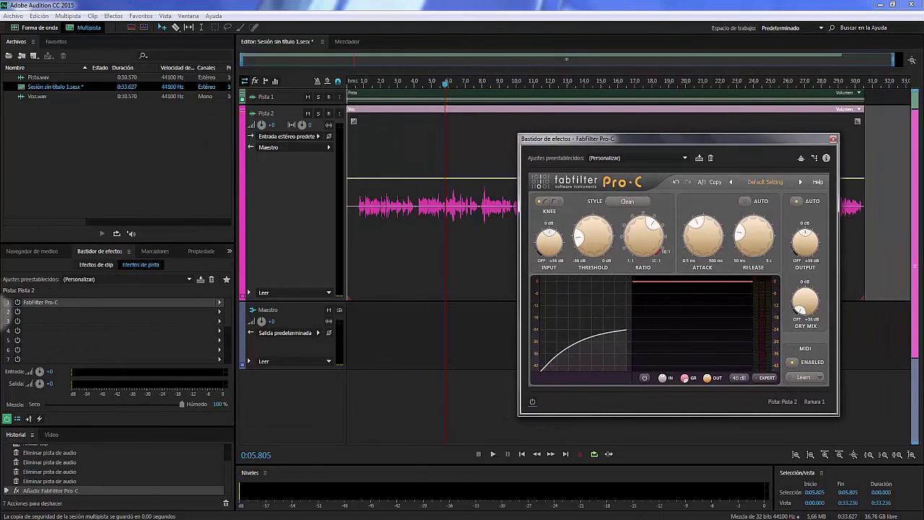
Add the Compresor multibanda effect to slot 2 of Pista 2 and place its window beside the FabFilter Pro-C window.
click(217, 312)
mouse_move(295, 349)
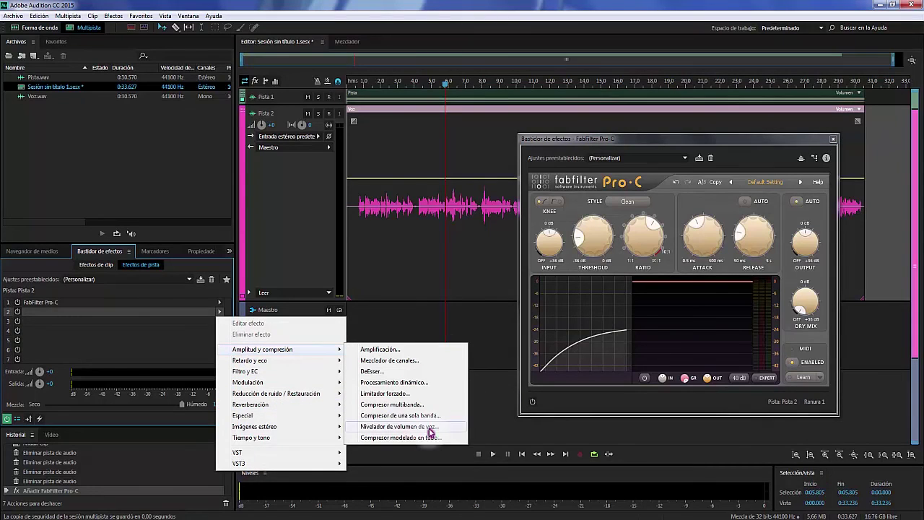
click(401, 404)
drag(492, 109, 378, 126)
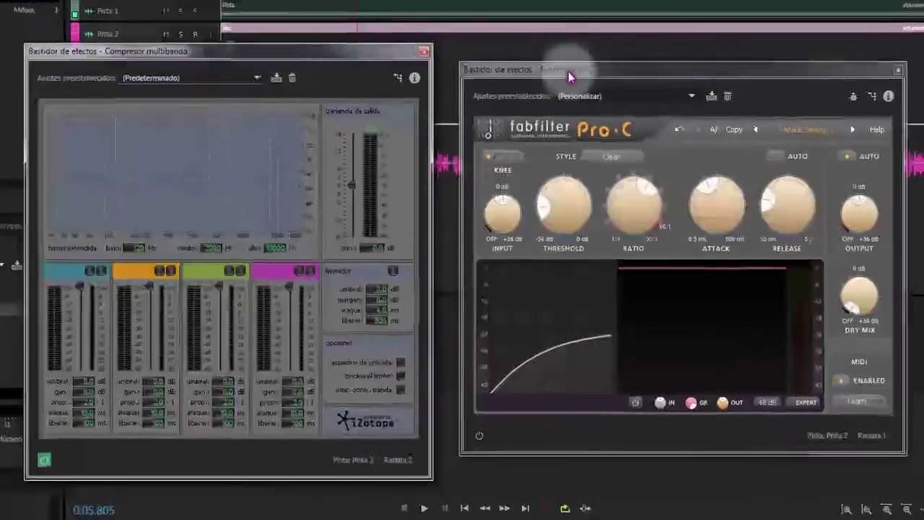
drag(596, 143, 588, 143)
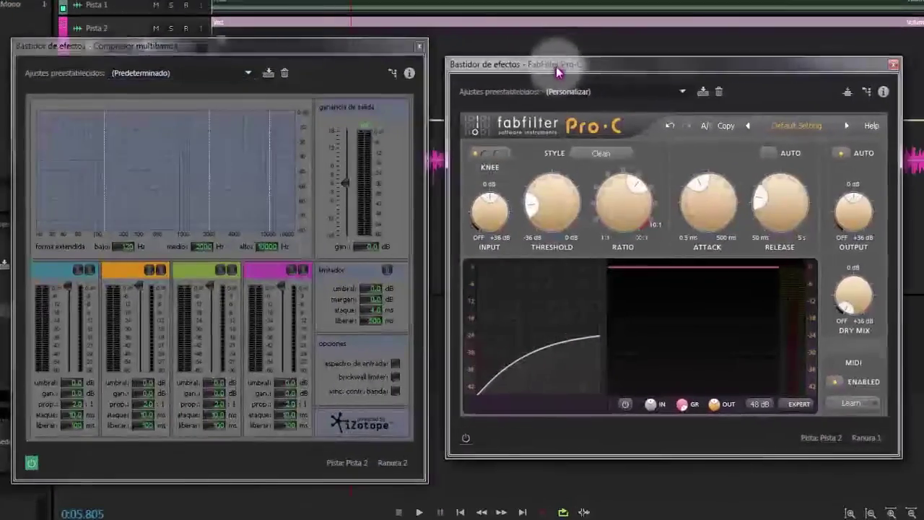
drag(556, 70, 555, 78)
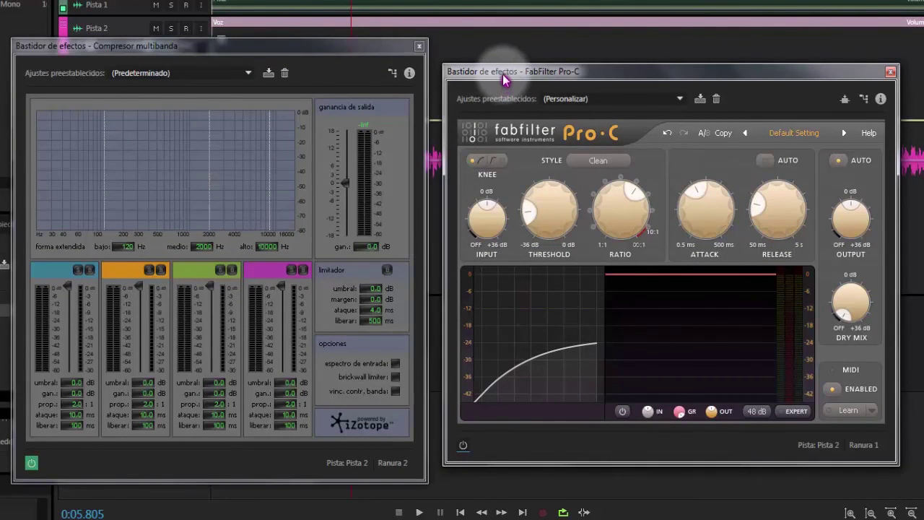
Align the two compressor windows and set the multiband crossovers to about 77.3 Hz, 963 Hz and 8473 Hz.
drag(503, 80, 492, 81)
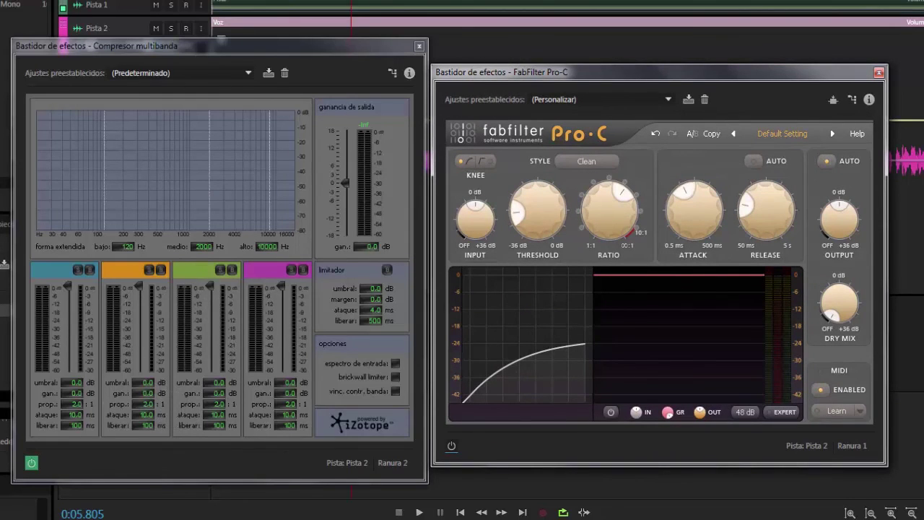
drag(289, 51, 286, 39)
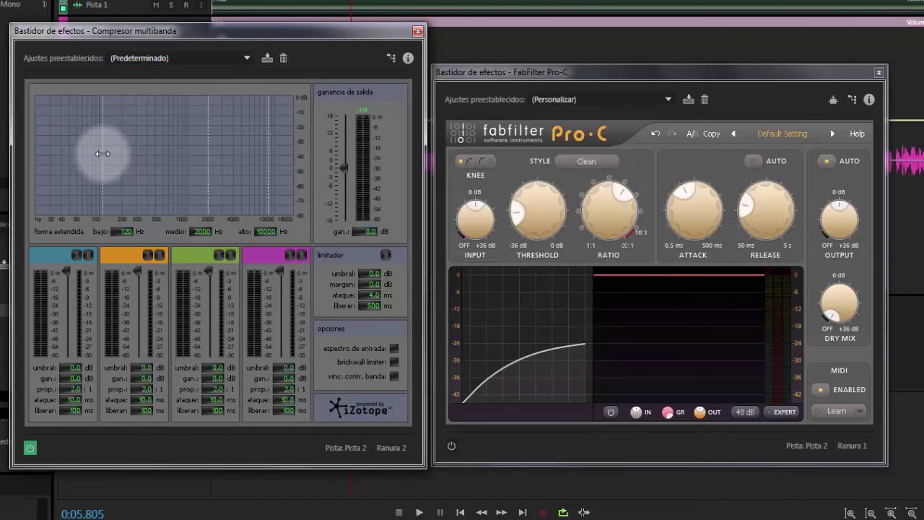
mouse_move(103, 151)
mouse_down()
mouse_move(31, 149)
mouse_move(86, 151)
mouse_up()
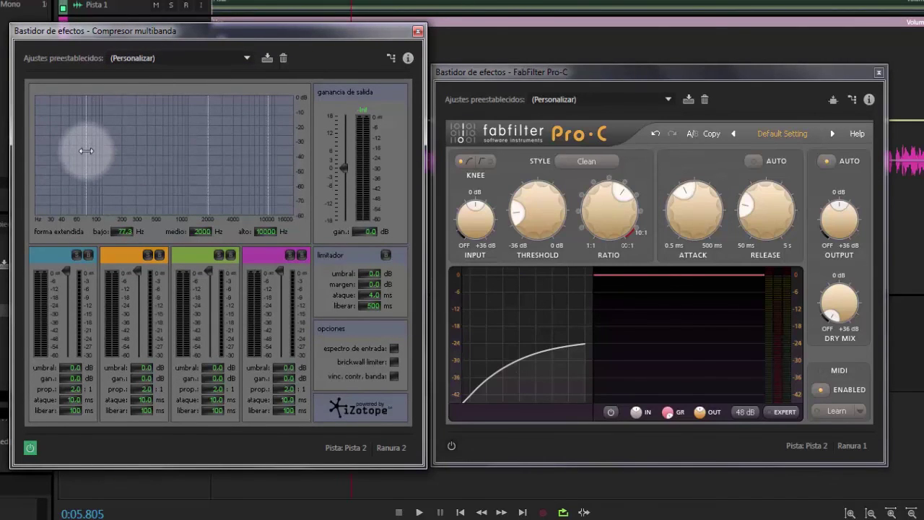
drag(208, 156, 180, 156)
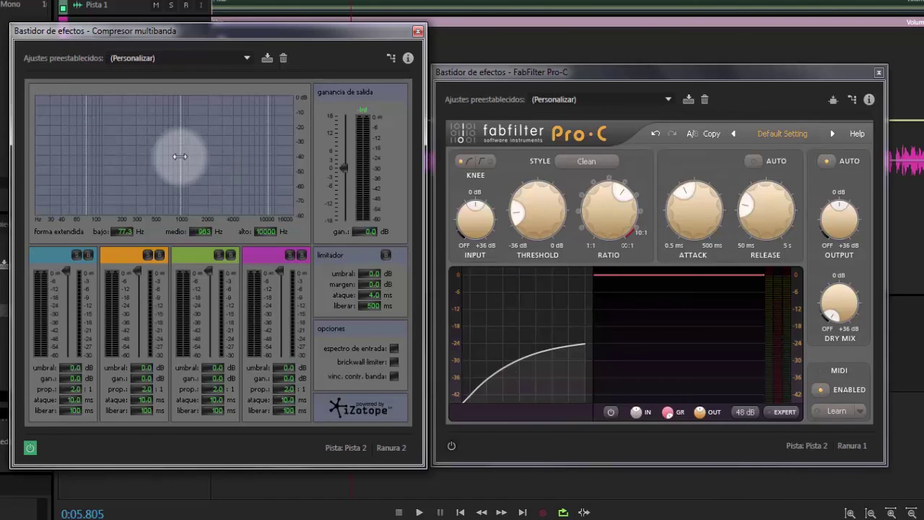
mouse_move(266, 152)
mouse_down()
mouse_move(248, 154)
mouse_move(260, 154)
mouse_up()
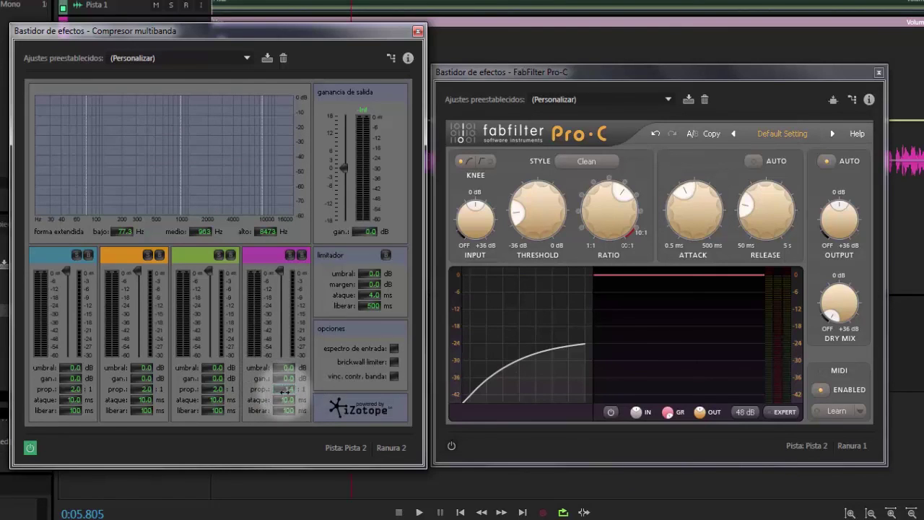
Set the highest band's ratio to 2.2:1 and lower the lowest band's threshold to about -15.4 dB.
drag(285, 390, 261, 416)
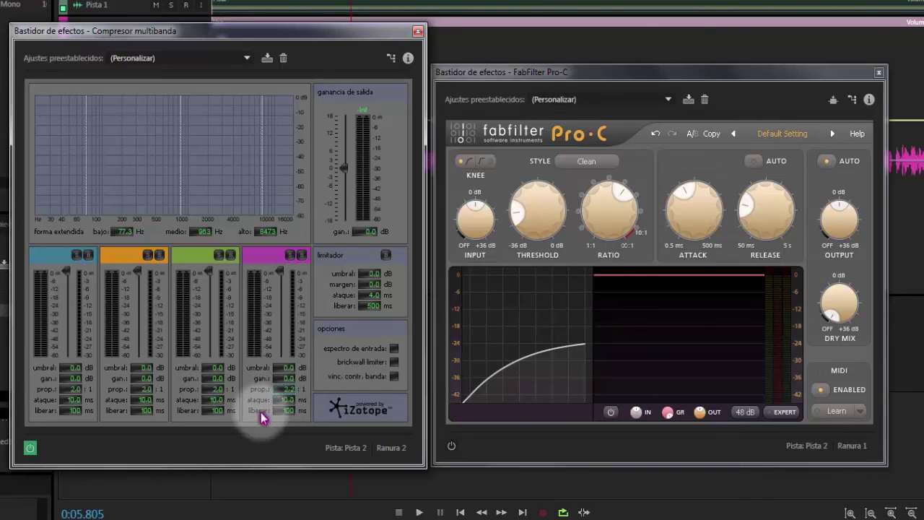
click(385, 257)
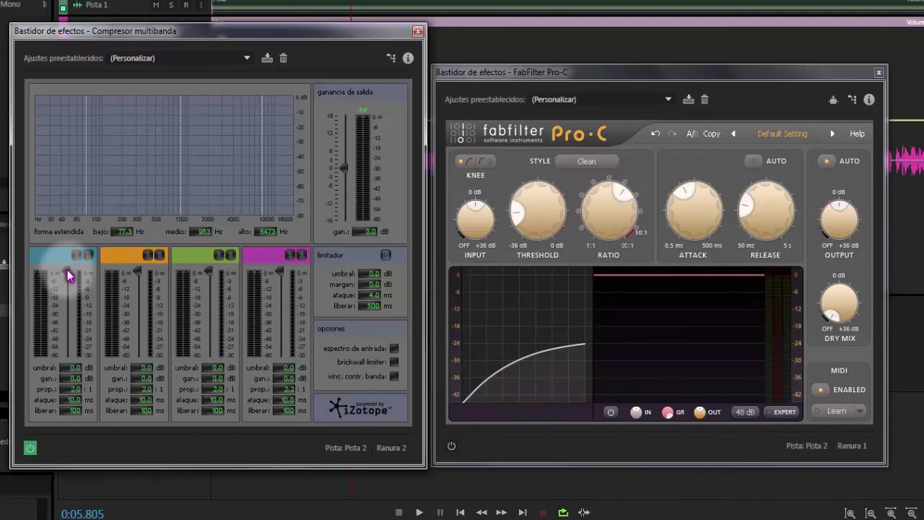
mouse_move(69, 274)
mouse_down()
mouse_move(68, 313)
mouse_move(67, 291)
mouse_up()
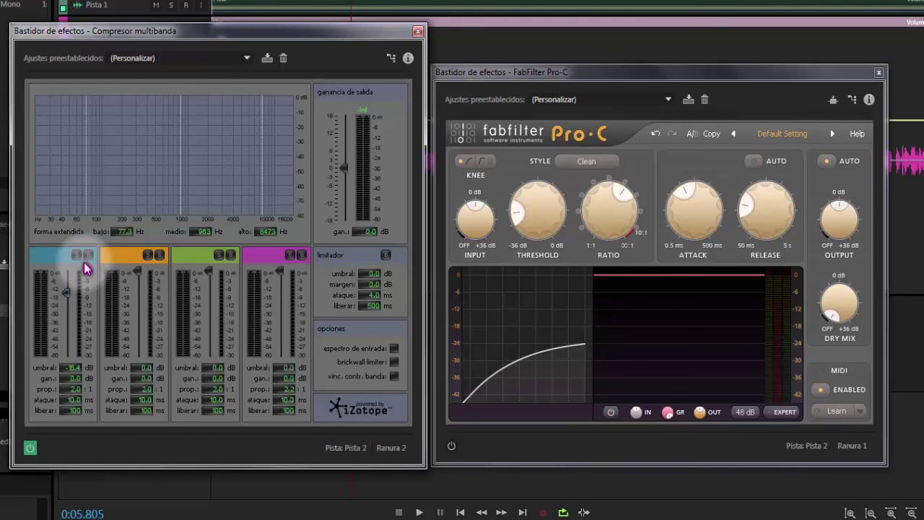
Solo the lowest band, lower its upper crossover to about 56.7 Hz, and release the solo.
click(77, 255)
click(77, 256)
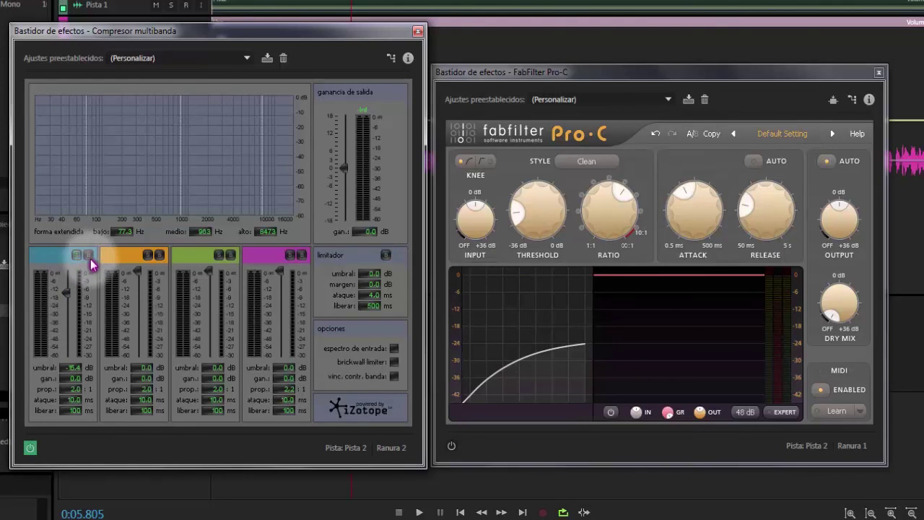
click(78, 255)
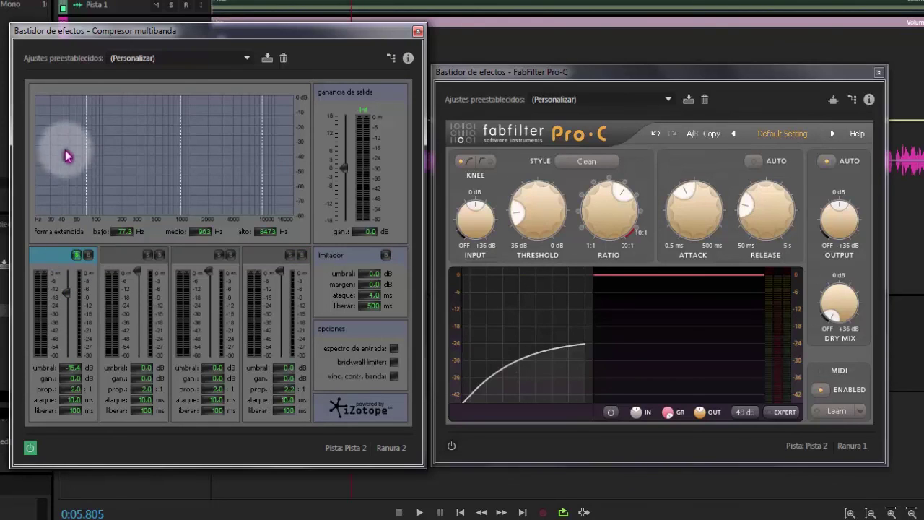
mouse_move(86, 144)
mouse_down()
mouse_move(66, 149)
mouse_move(77, 153)
mouse_up()
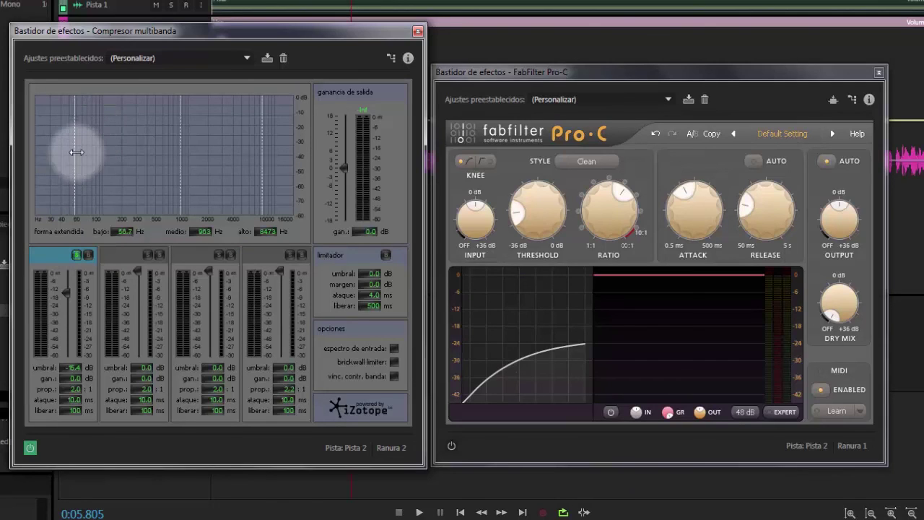
click(77, 255)
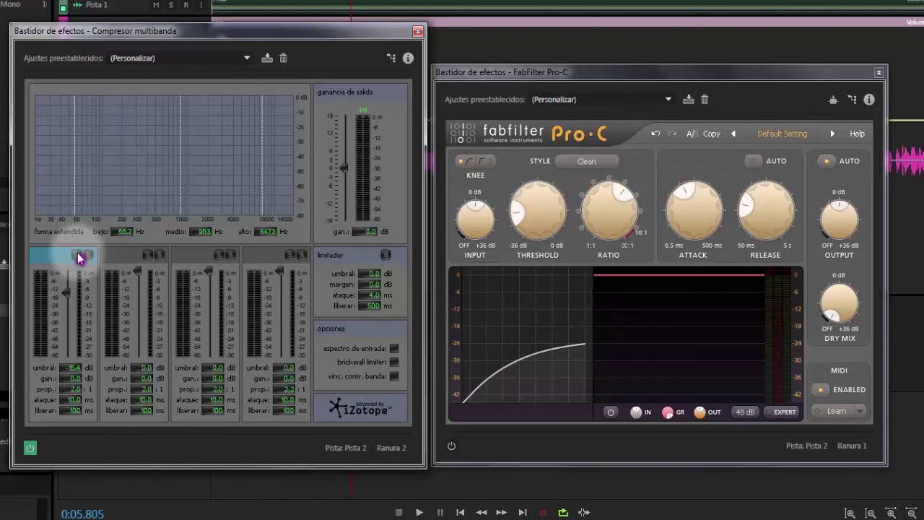
click(78, 256)
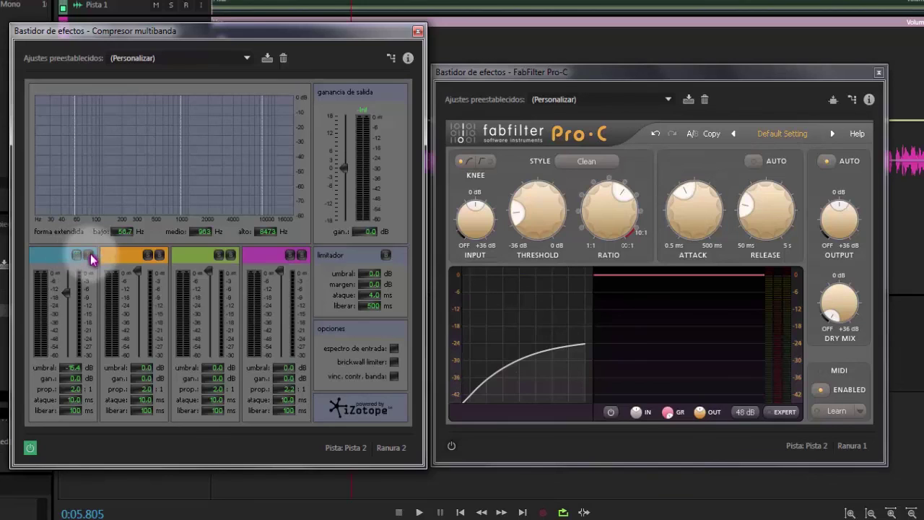
Solo the second band briefly and release it so all four bands are active.
click(149, 257)
click(150, 257)
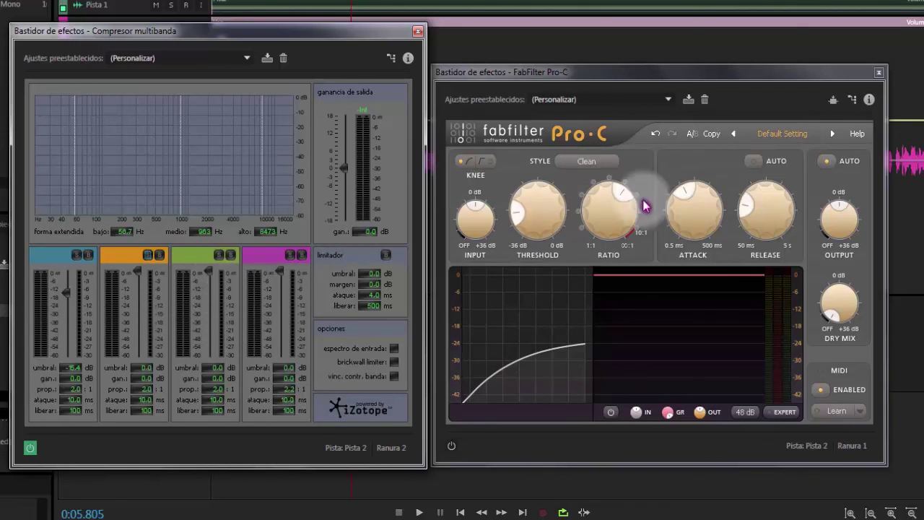
mouse_move(596, 188)
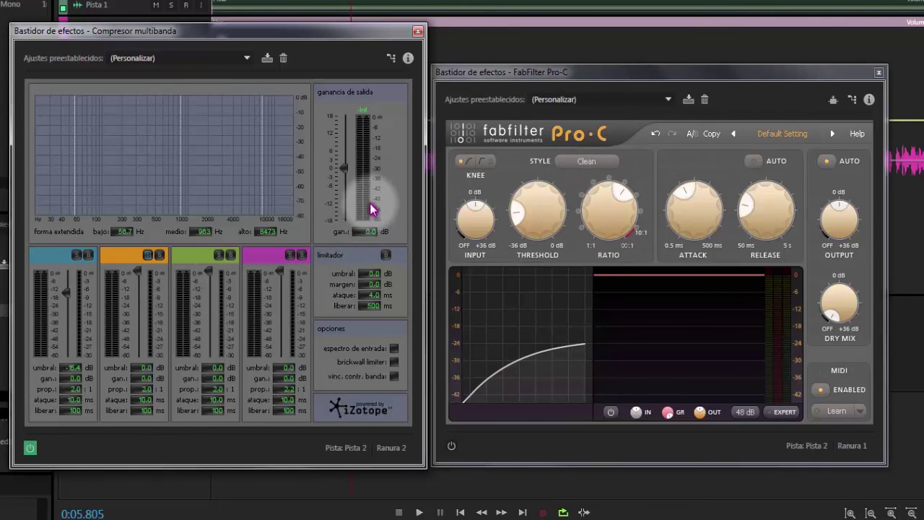